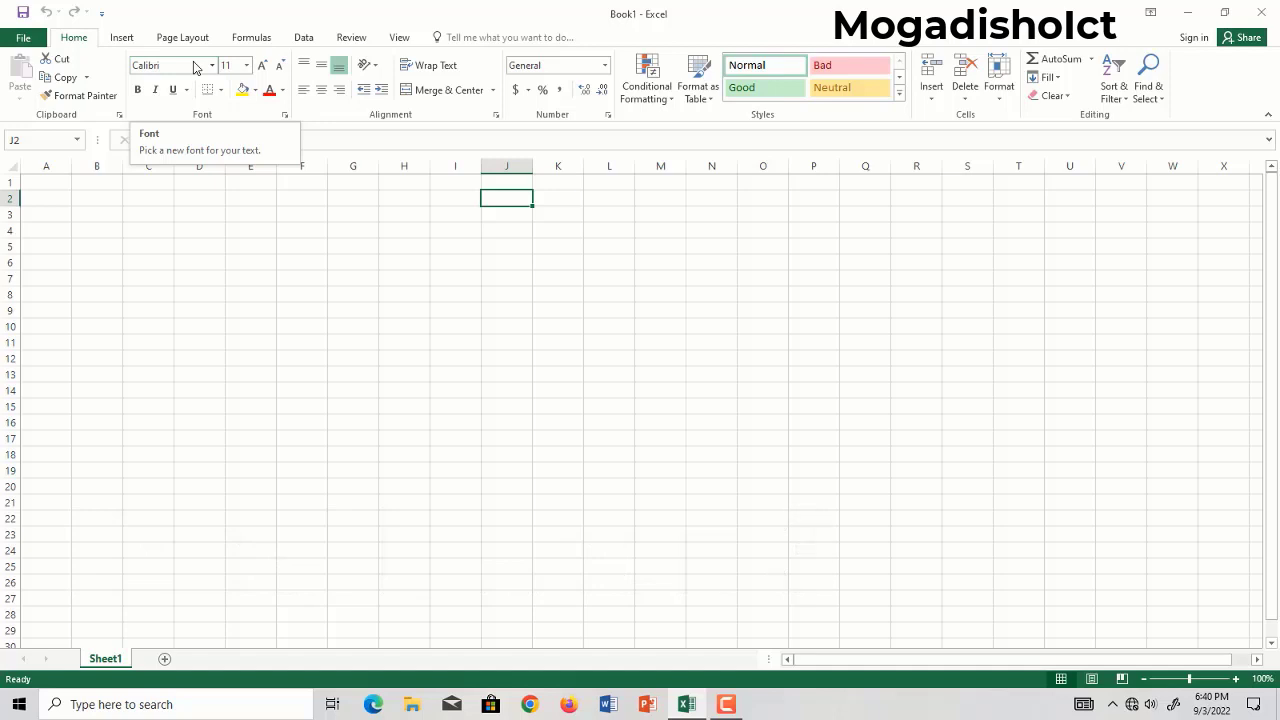
Select cell C2 in the empty worksheet.
{"action": "left_click", "coordinate": [178, 216]}
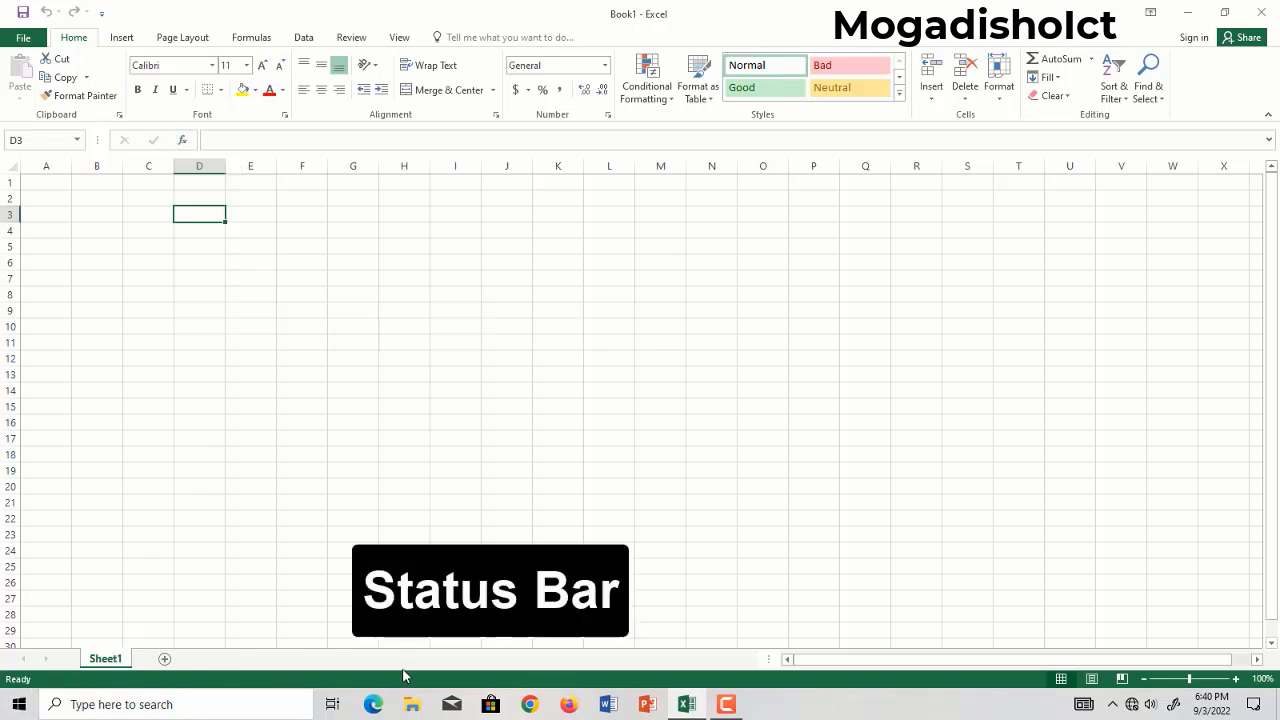
{"action": "left_click", "coordinate": [138, 204]}
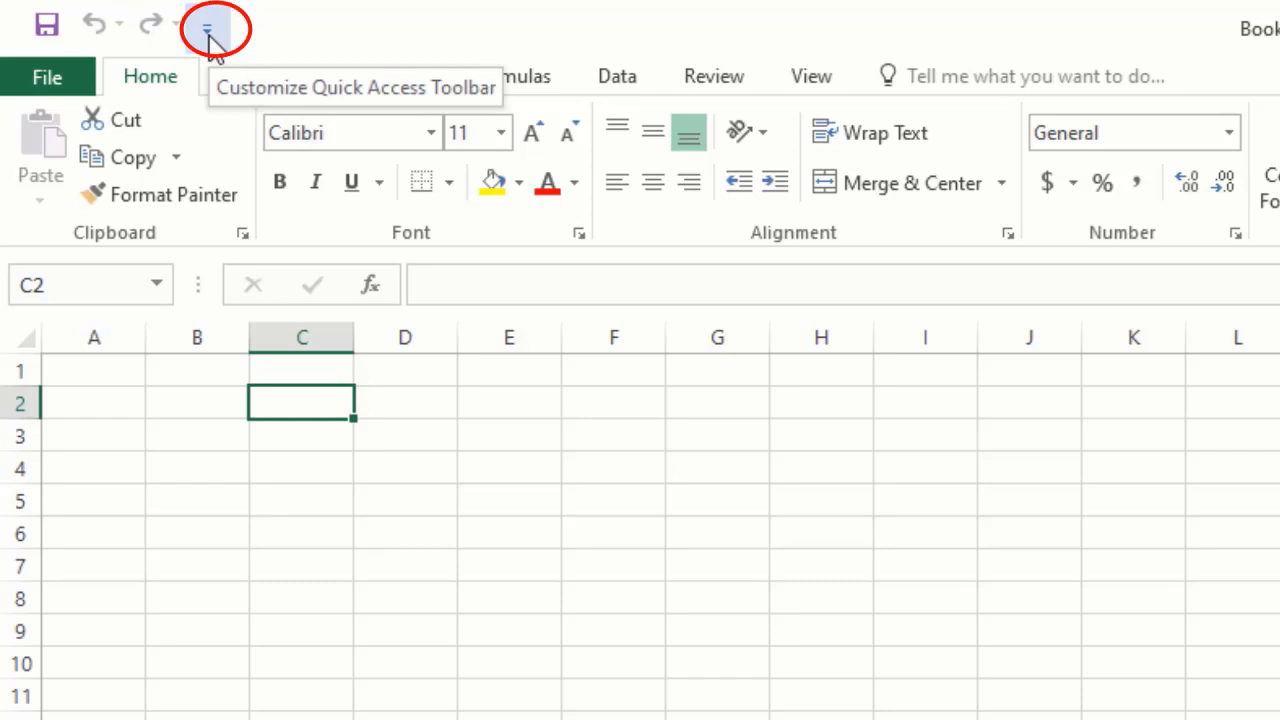
Add the New command to the Quick Access Toolbar and remove it again.
{"action": "left_click", "coordinate": [209, 32]}
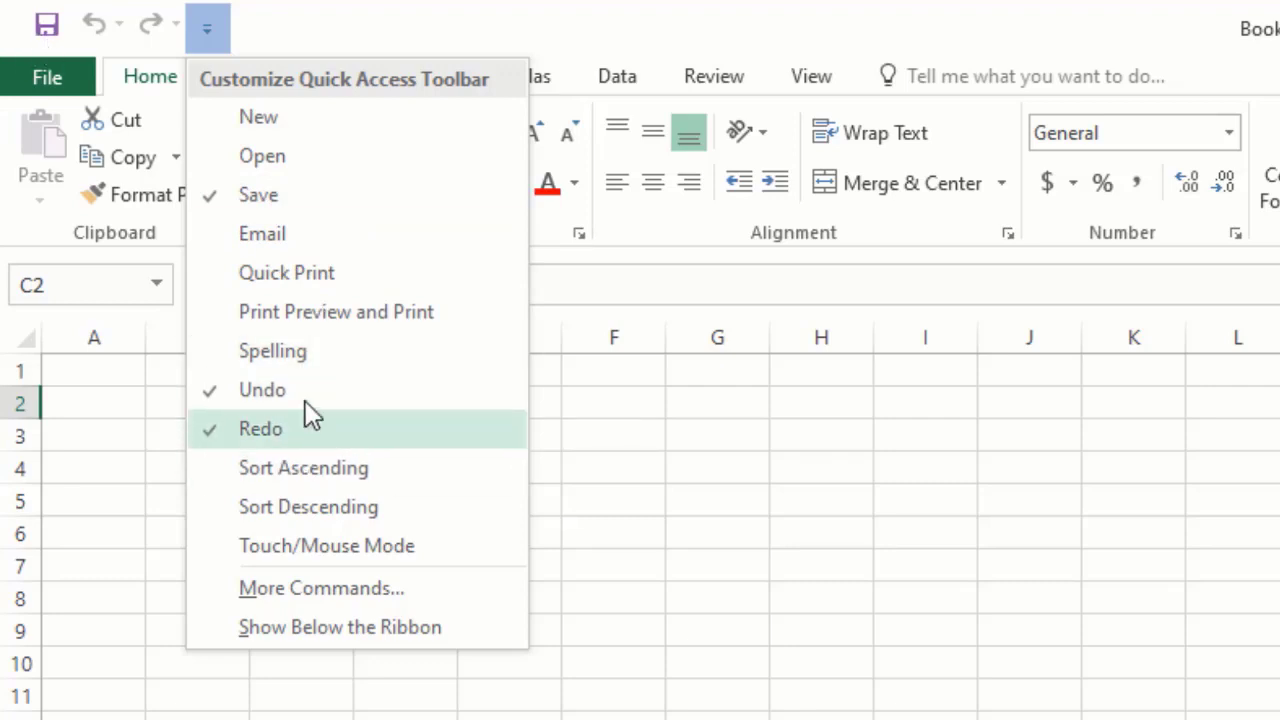
{"action": "left_click", "coordinate": [240, 120]}
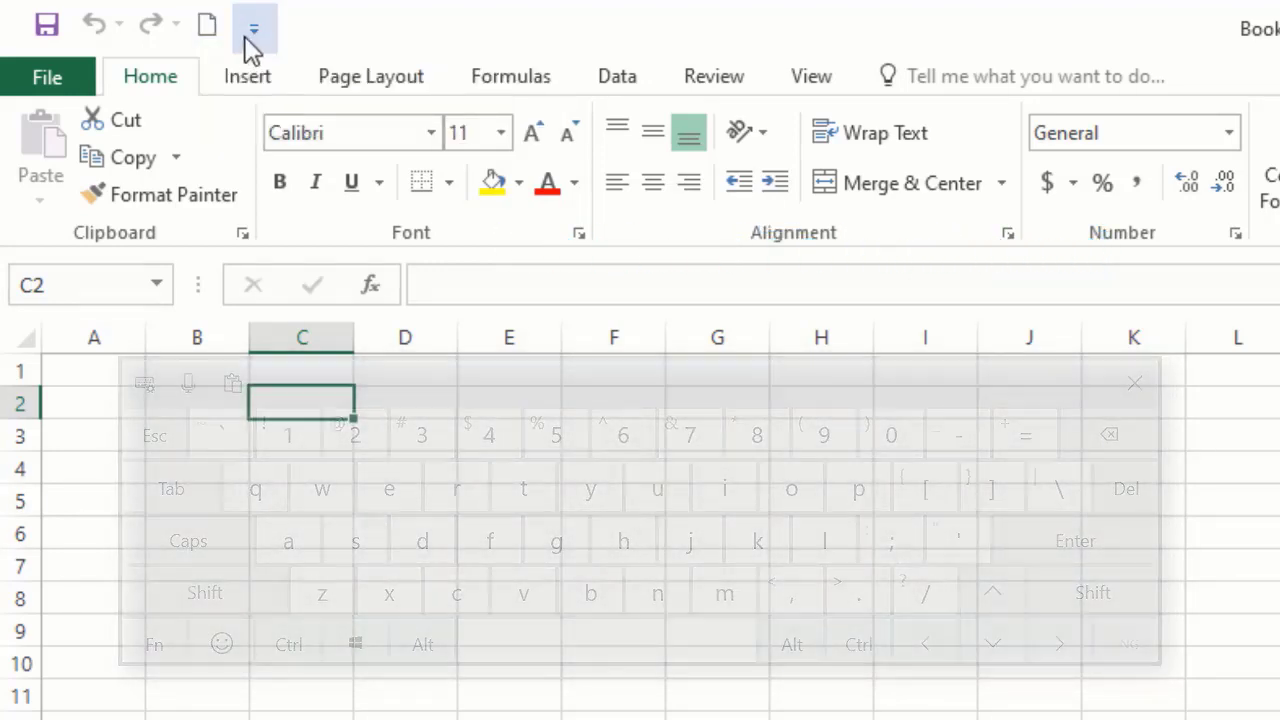
{"action": "left_click", "coordinate": [253, 30]}
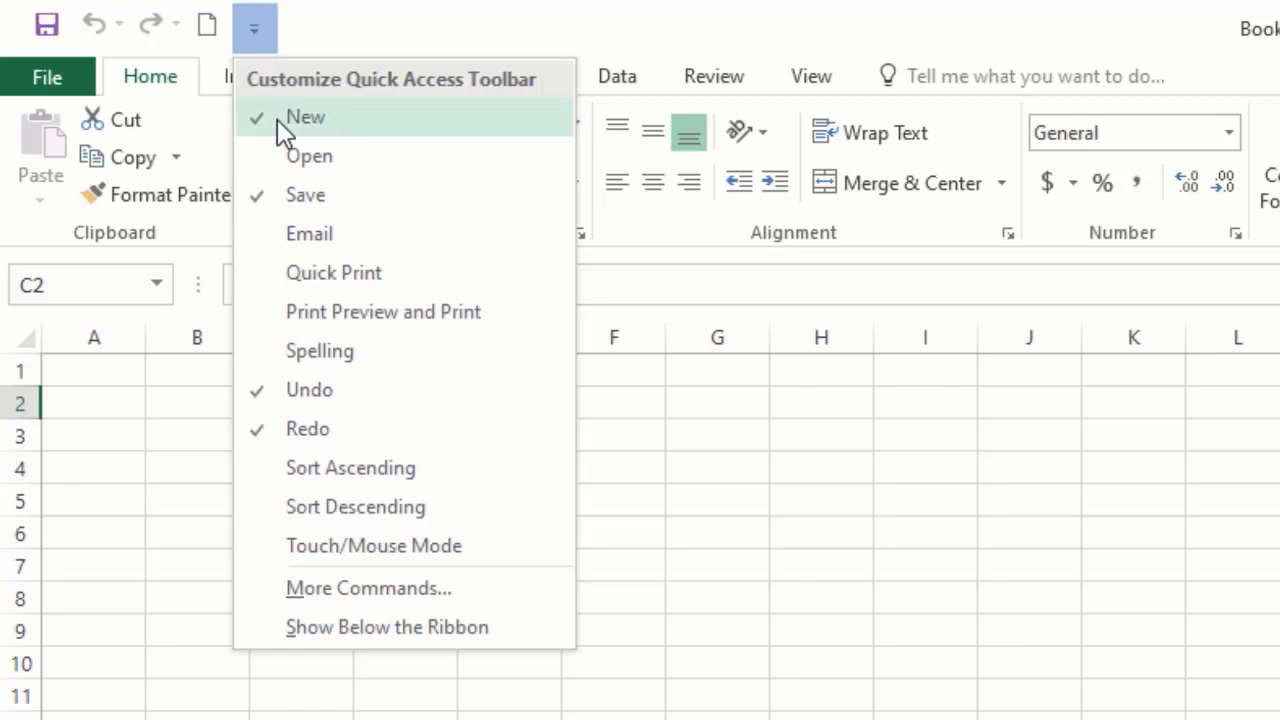
{"action": "left_click", "coordinate": [277, 119]}
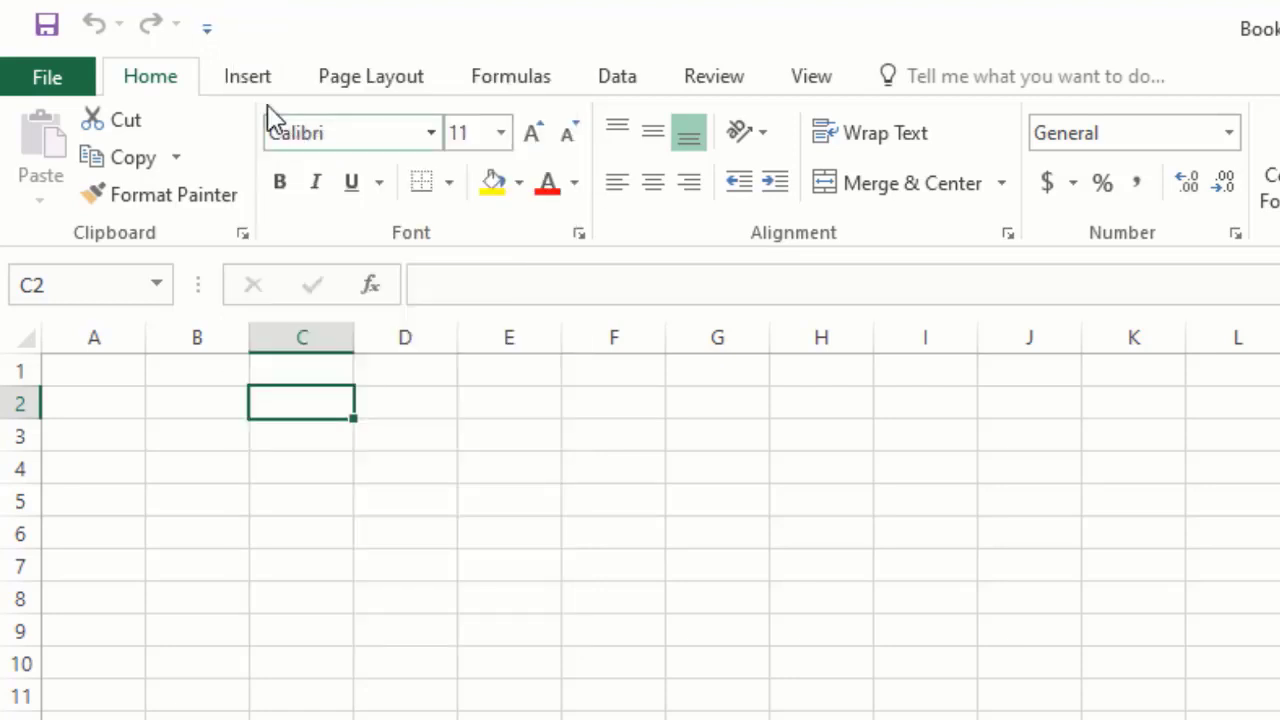
Show the Quick Access Toolbar below the ribbon.
{"action": "left_click", "coordinate": [210, 34]}
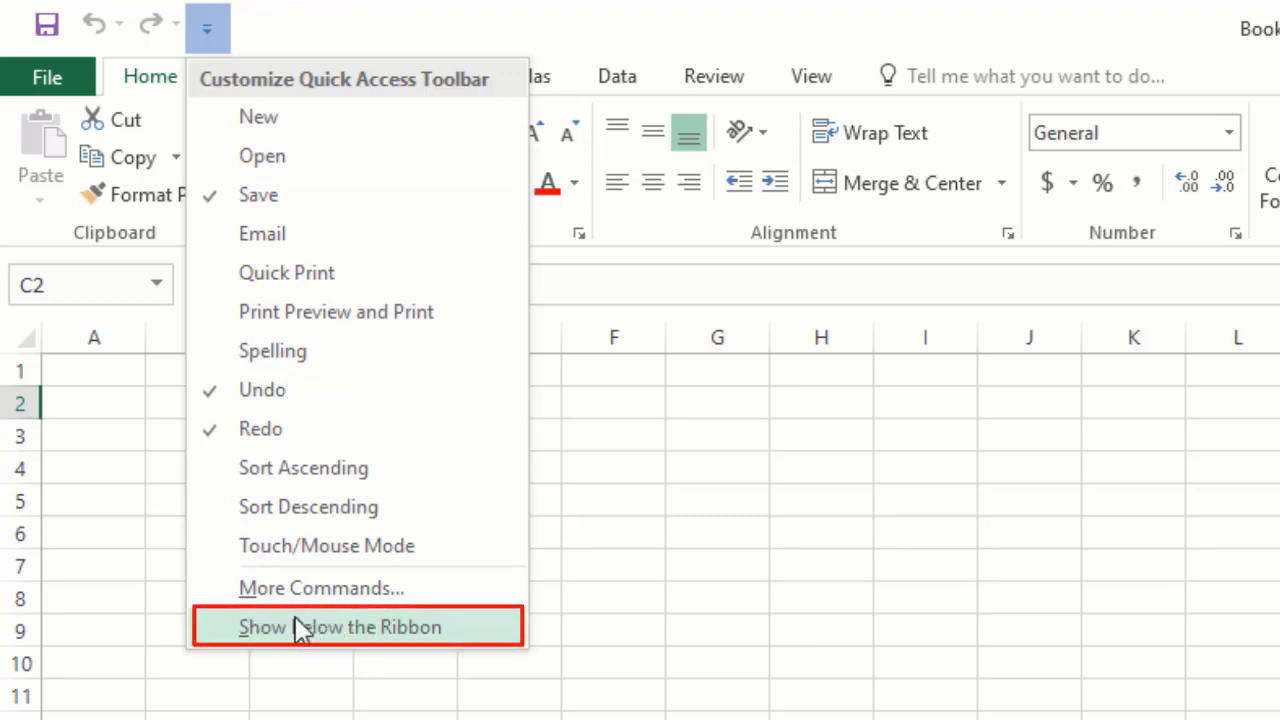
{"action": "left_click", "coordinate": [631, 447]}
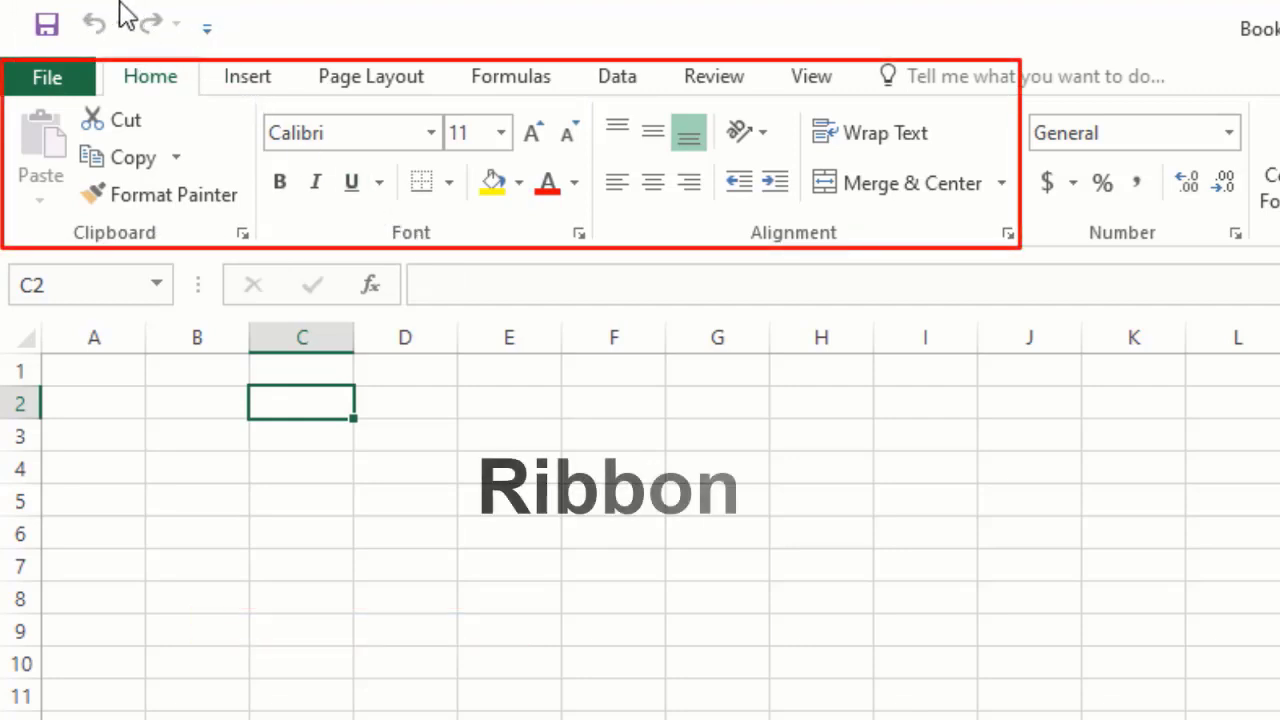
{"action": "left_click", "coordinate": [210, 23]}
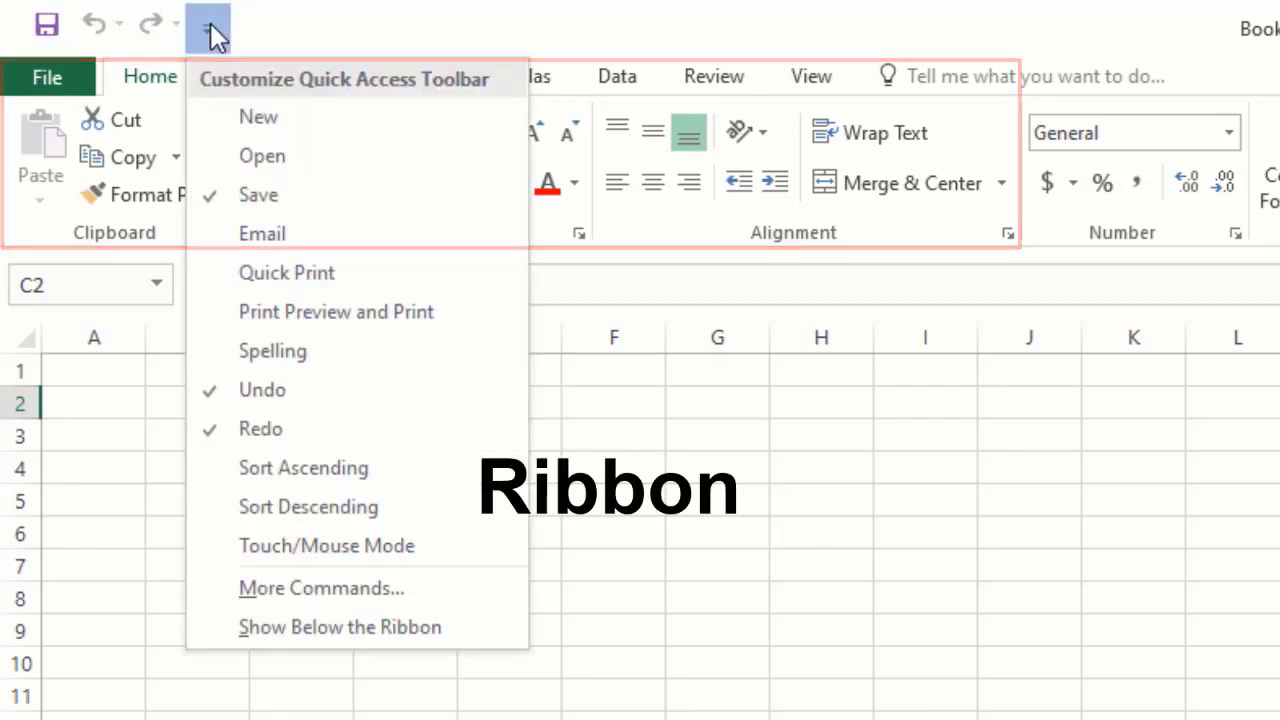
{"action": "left_click", "coordinate": [397, 624]}
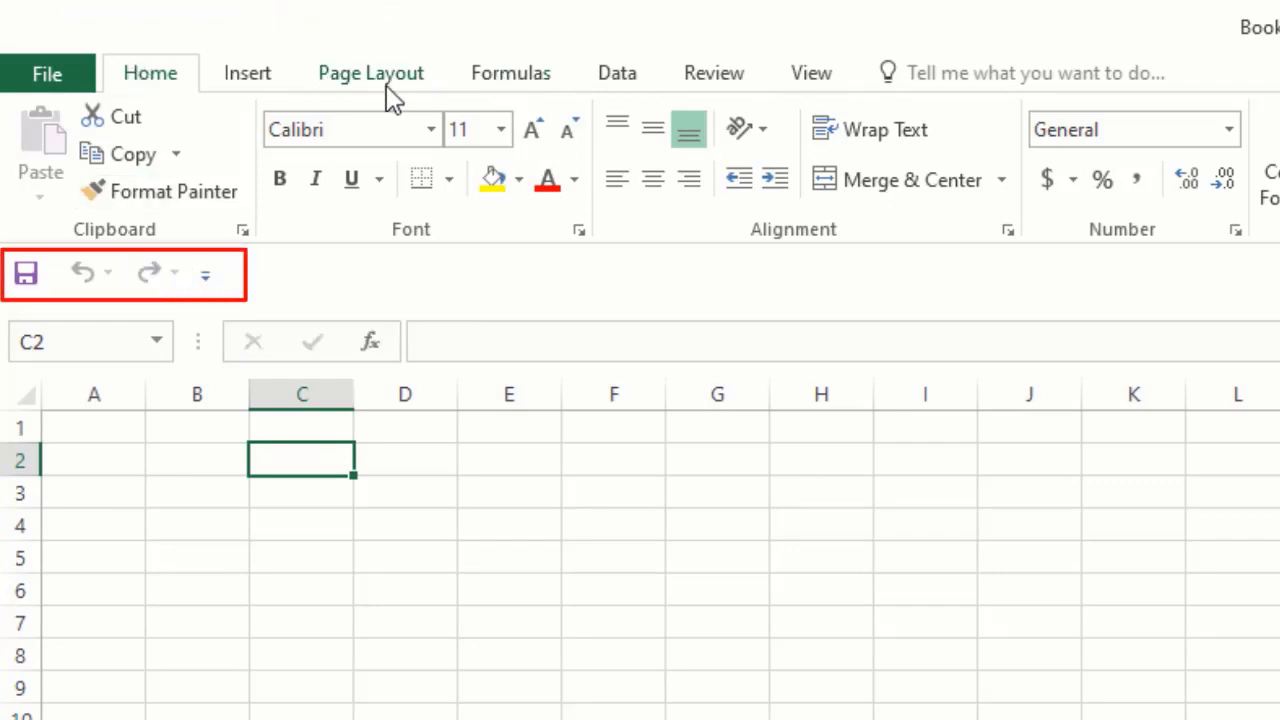
Move the Quick Access Toolbar back above the ribbon.
{"action": "left_click", "coordinate": [198, 277]}
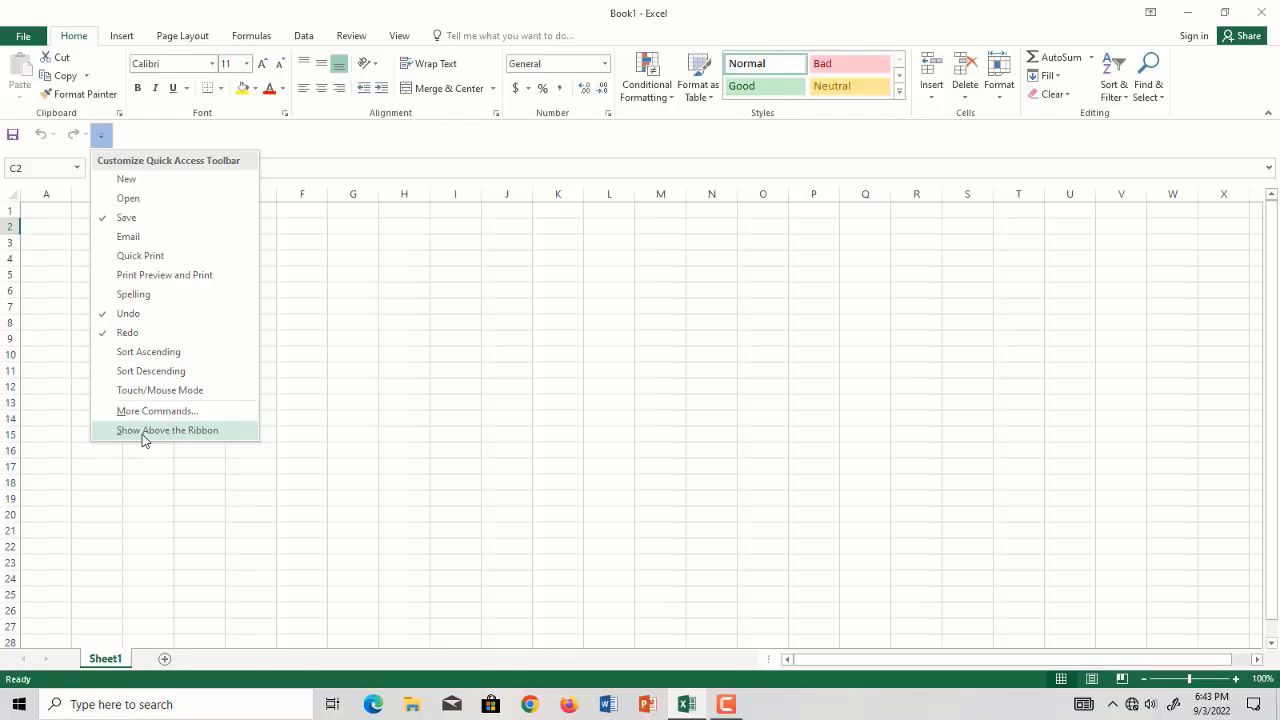
{"action": "left_click", "coordinate": [142, 430]}
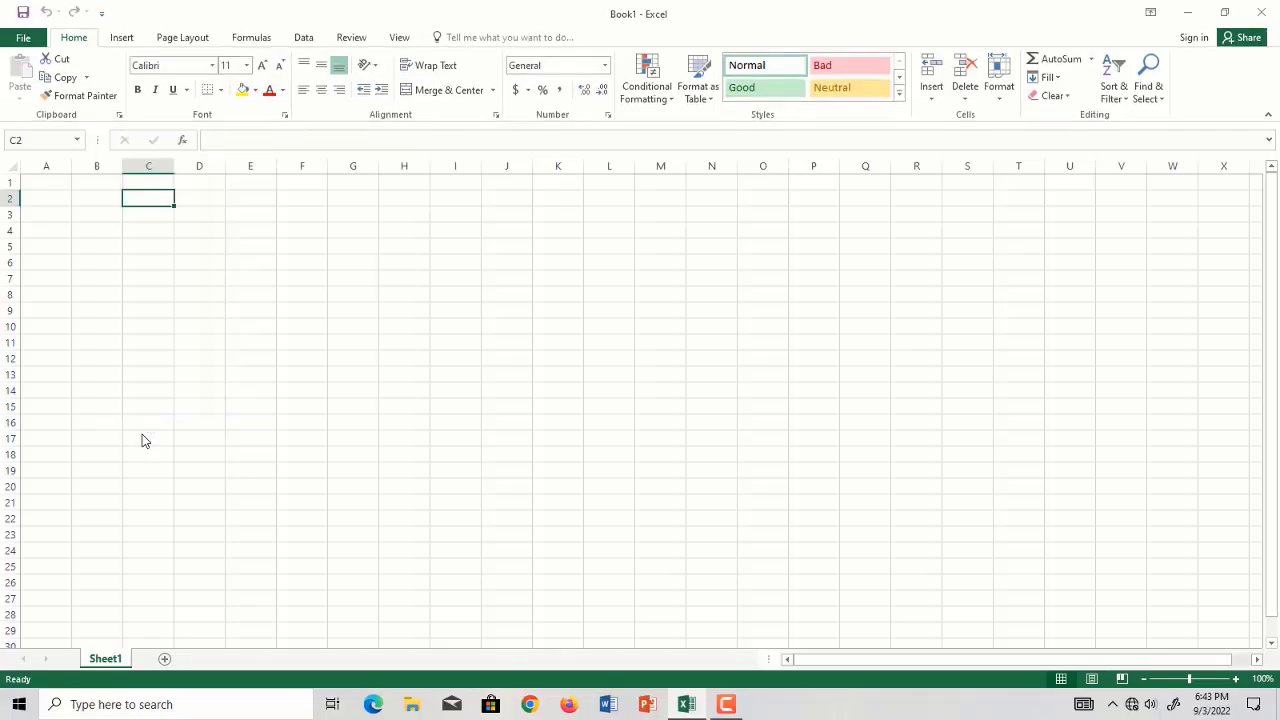
{"action": "left_click", "coordinate": [104, 14]}
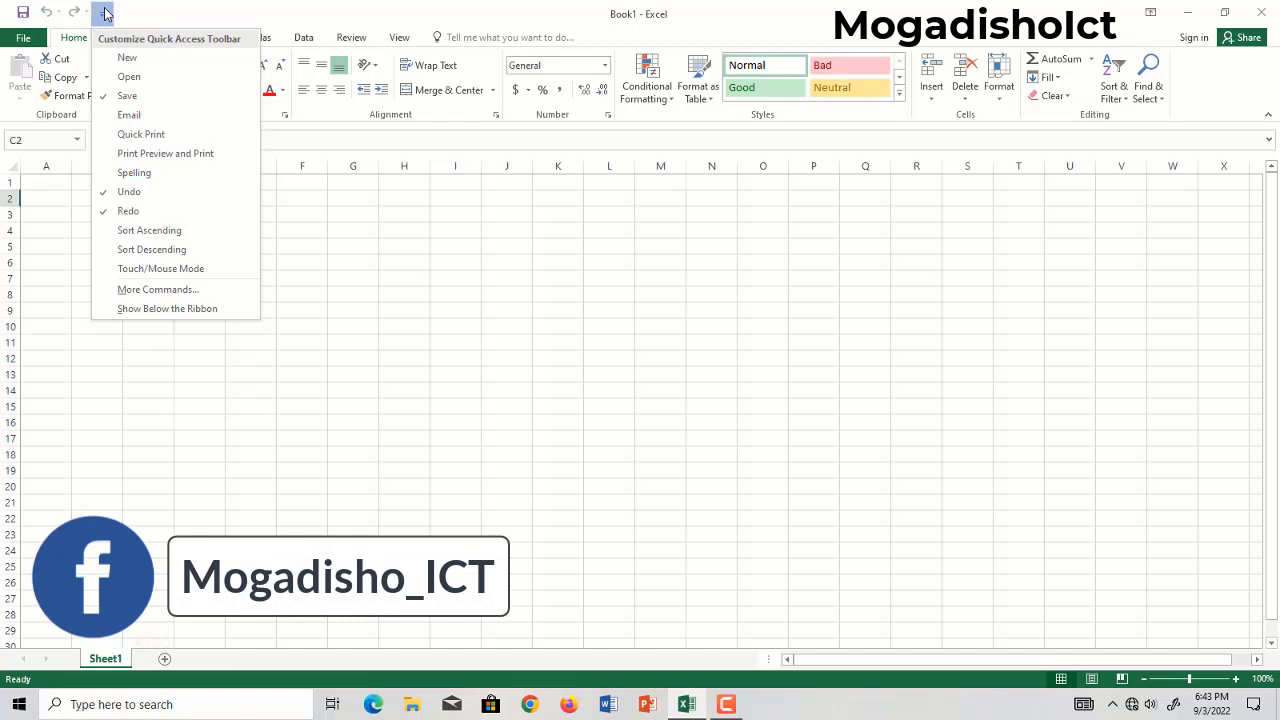
{"action": "left_click", "coordinate": [452, 285]}
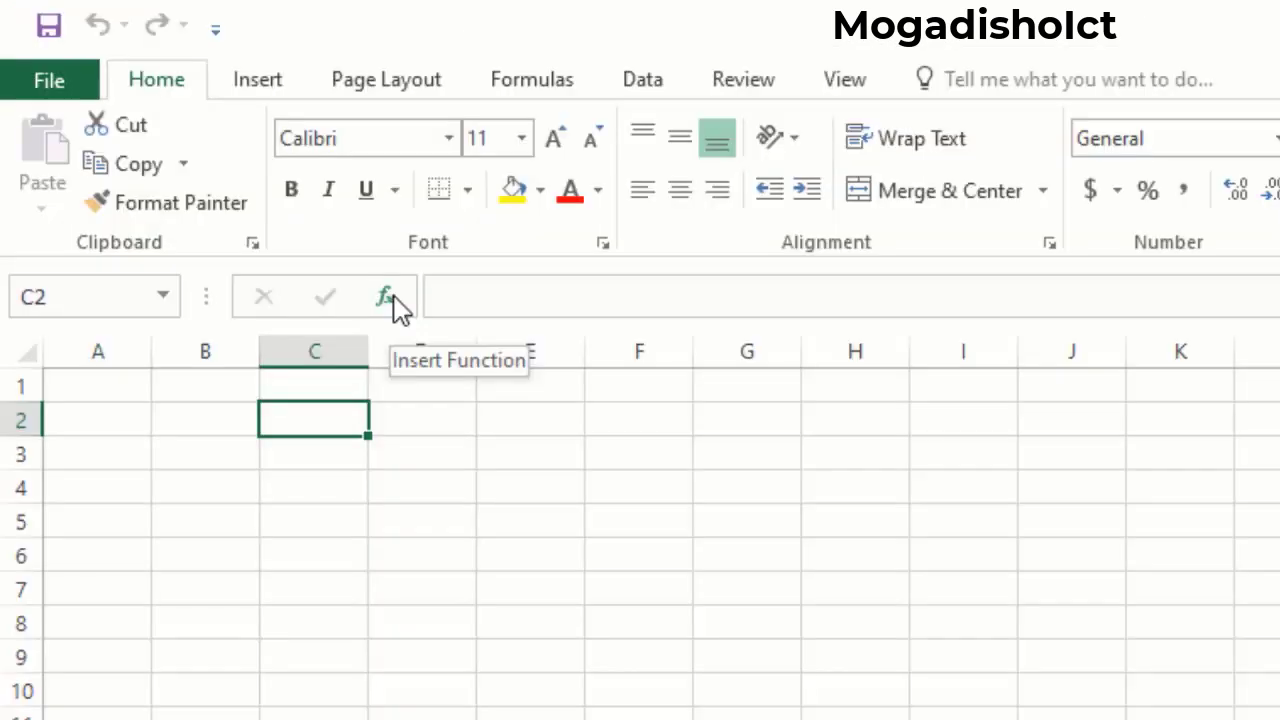
Insert the SUM function into cell C2, choosing it from the Most Recently Used function category.
{"action": "left_click", "coordinate": [186, 142]}
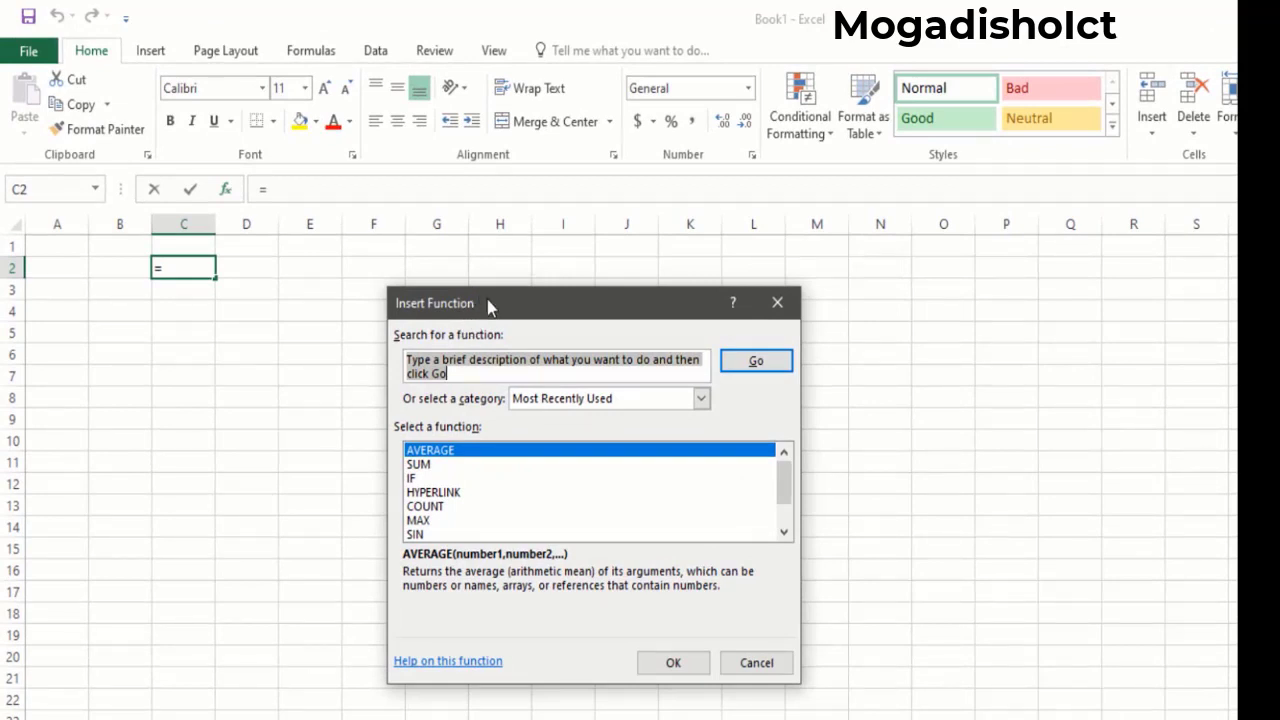
{"action": "left_click_drag", "start_coordinate": [487, 299], "coordinate": [415, 288]}
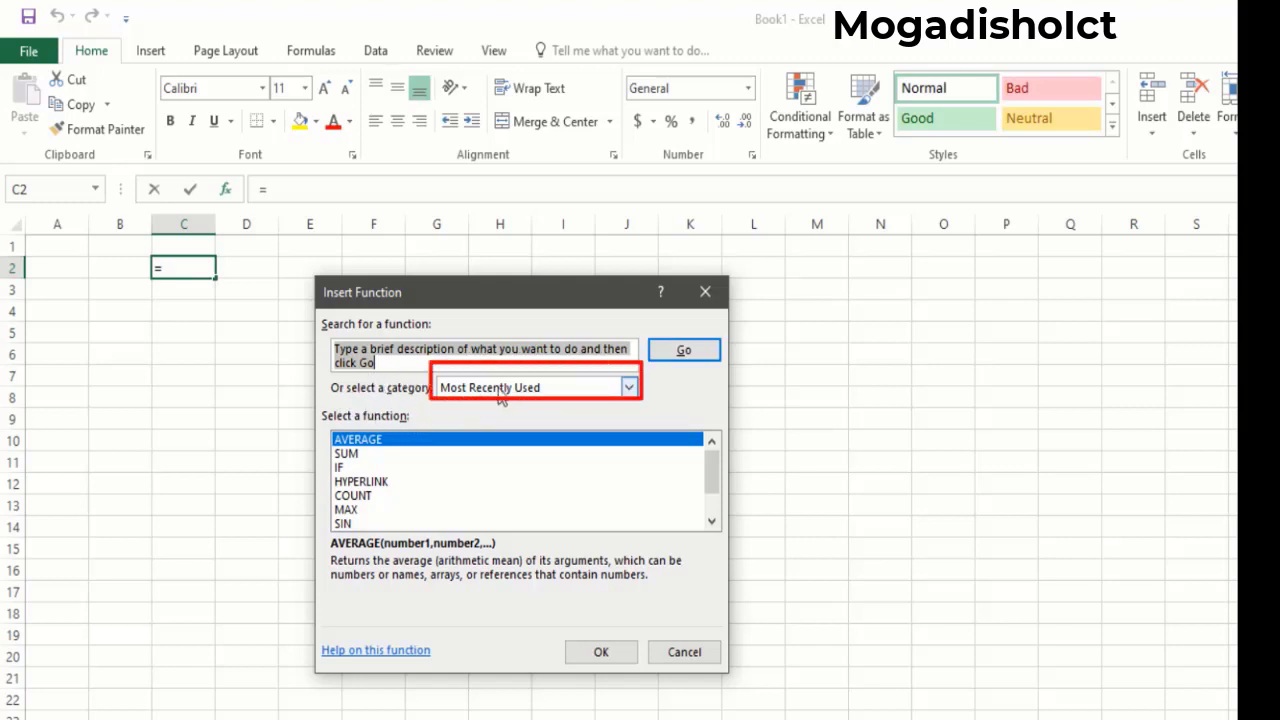
{"action": "left_click", "coordinate": [535, 389]}
{"action": "left_click", "coordinate": [537, 394]}
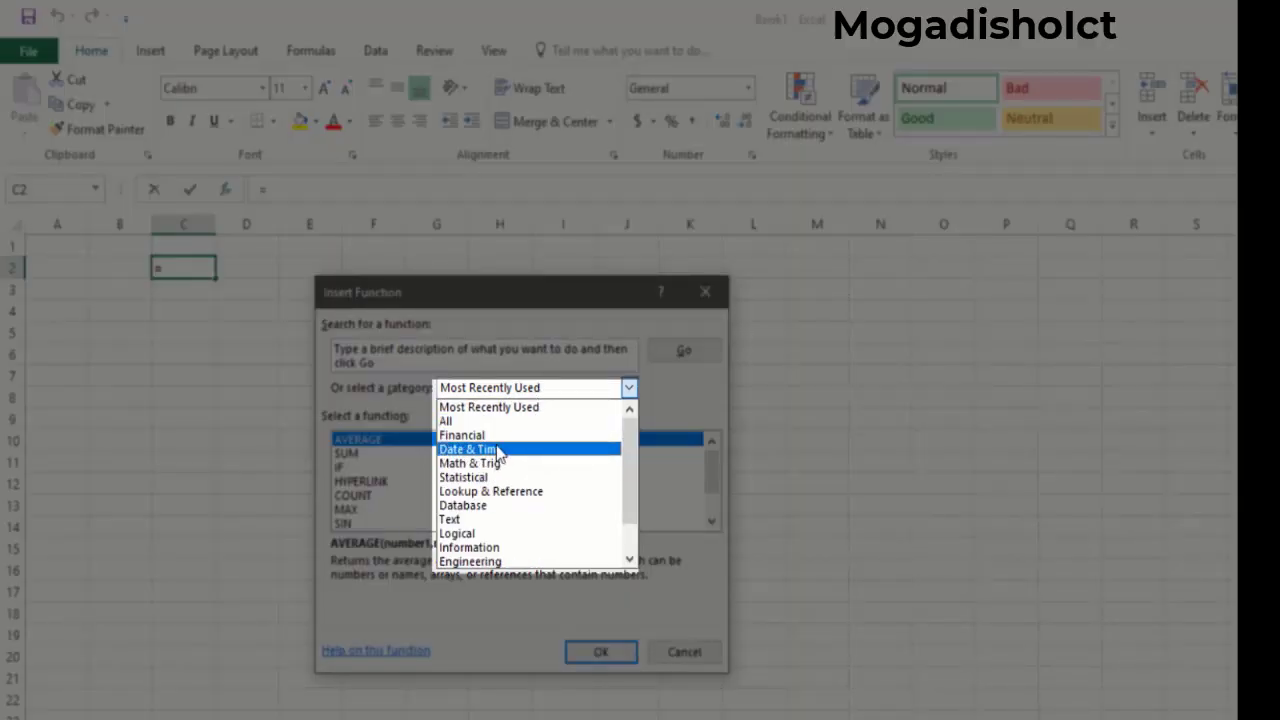
{"action": "left_click", "coordinate": [540, 406]}
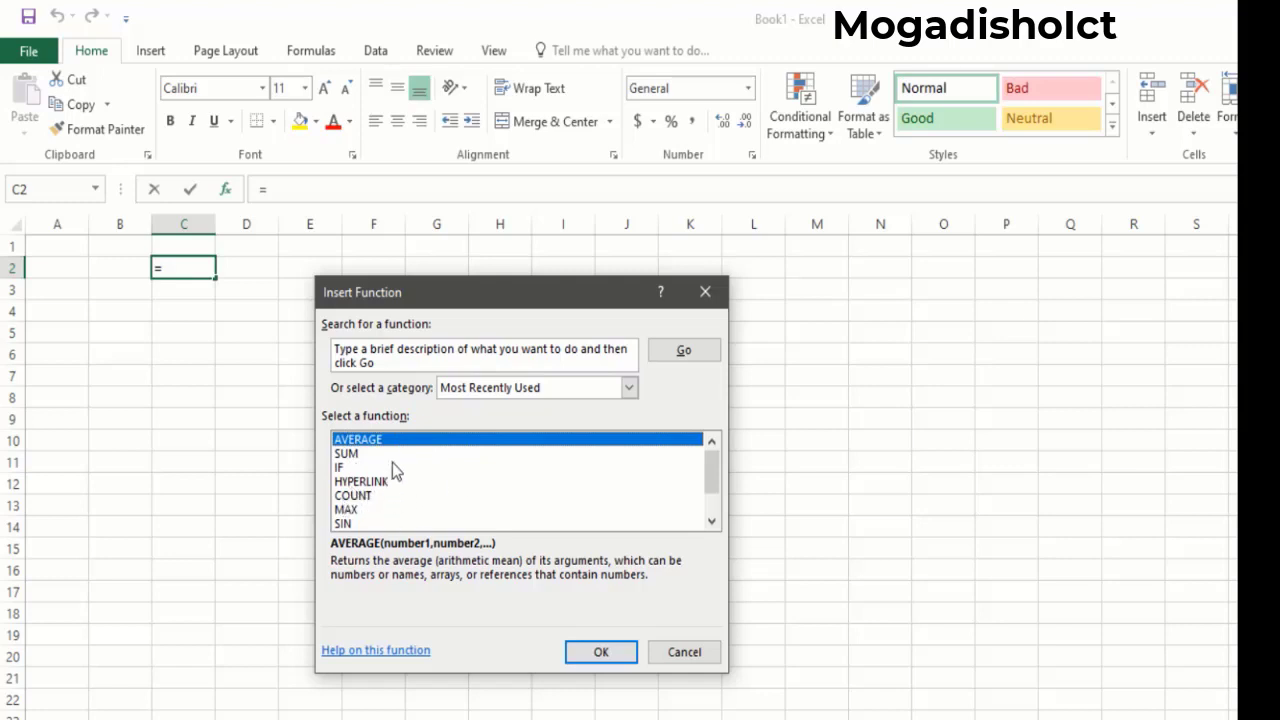
{"action": "left_click", "coordinate": [348, 454]}
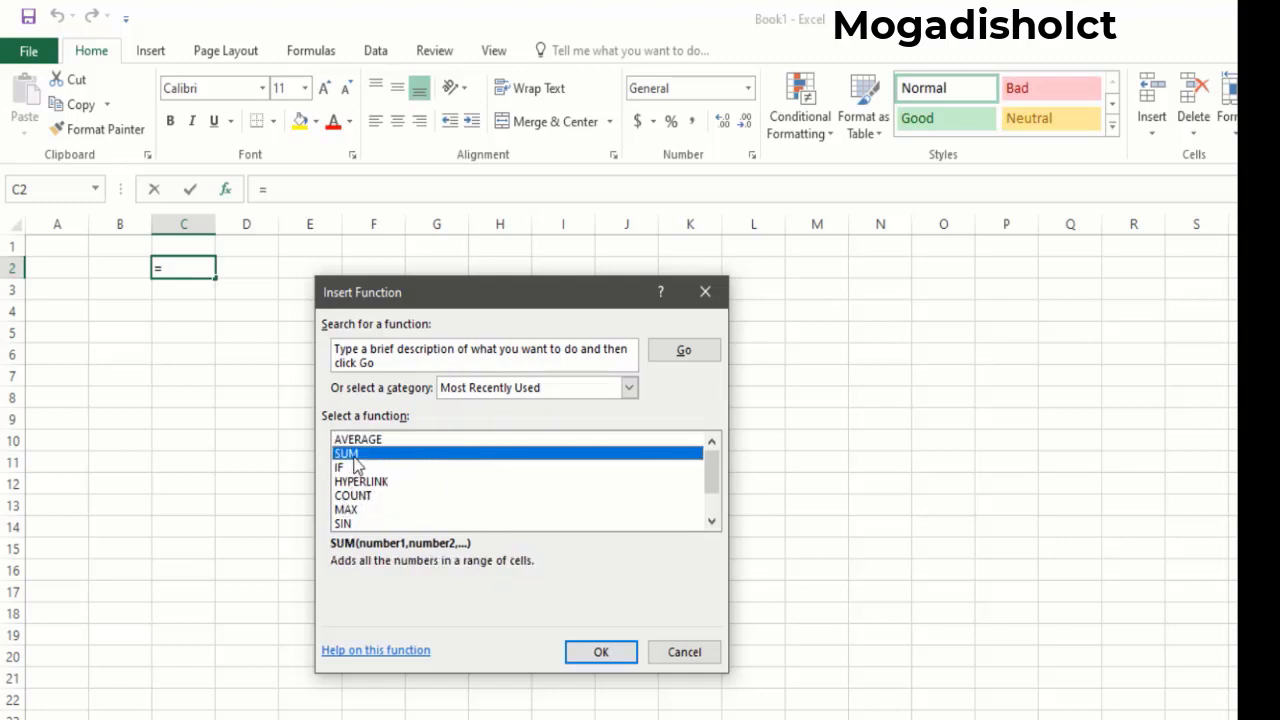
{"action": "left_click_drag", "start_coordinate": [498, 300], "coordinate": [492, 192]}
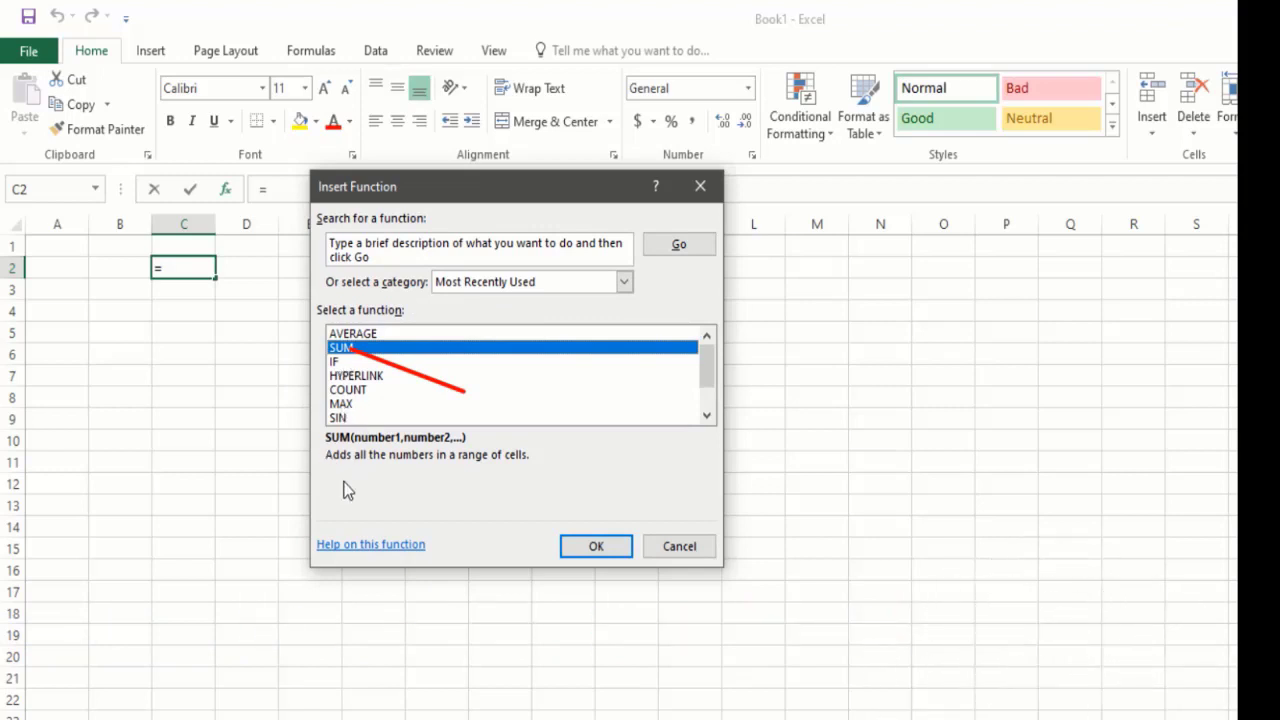
{"action": "left_click", "coordinate": [597, 546]}
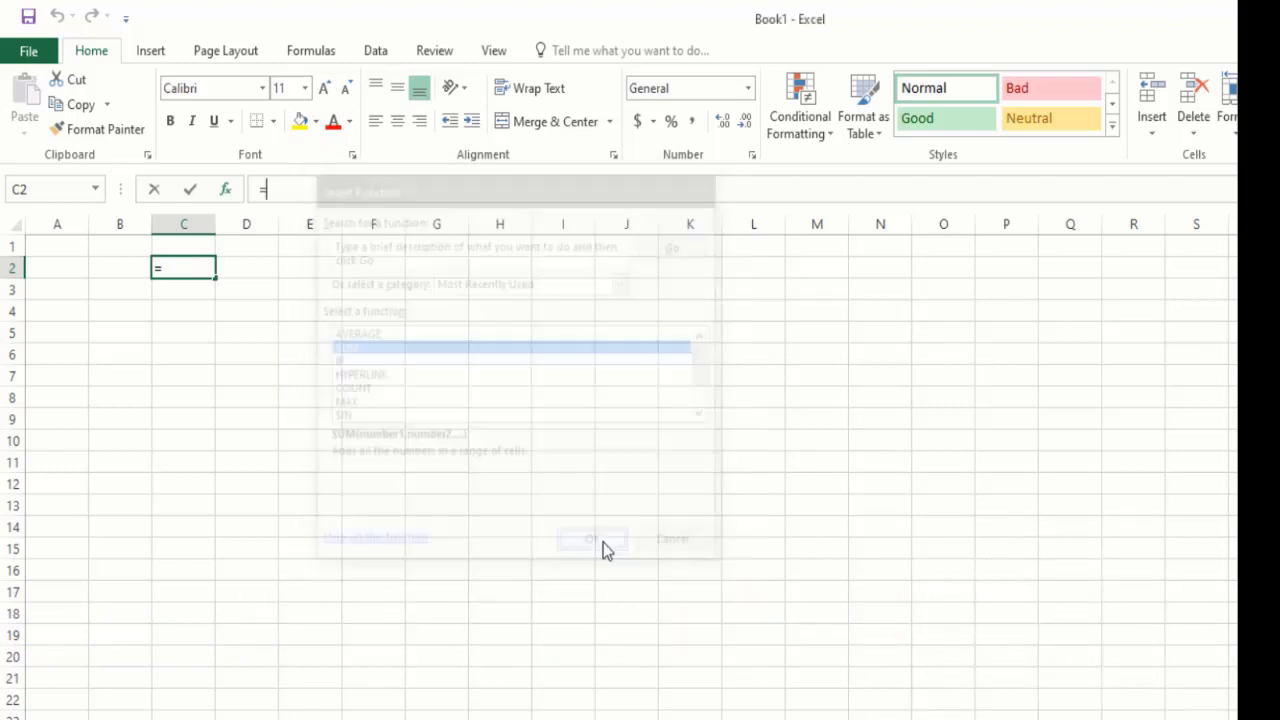
Set the SUM arguments Number1 to 20, Number2 to 2 and Number3 to 5, and complete the formula in C2.
{"action": "left_click_drag", "start_coordinate": [300, 205], "coordinate": [630, 286]}
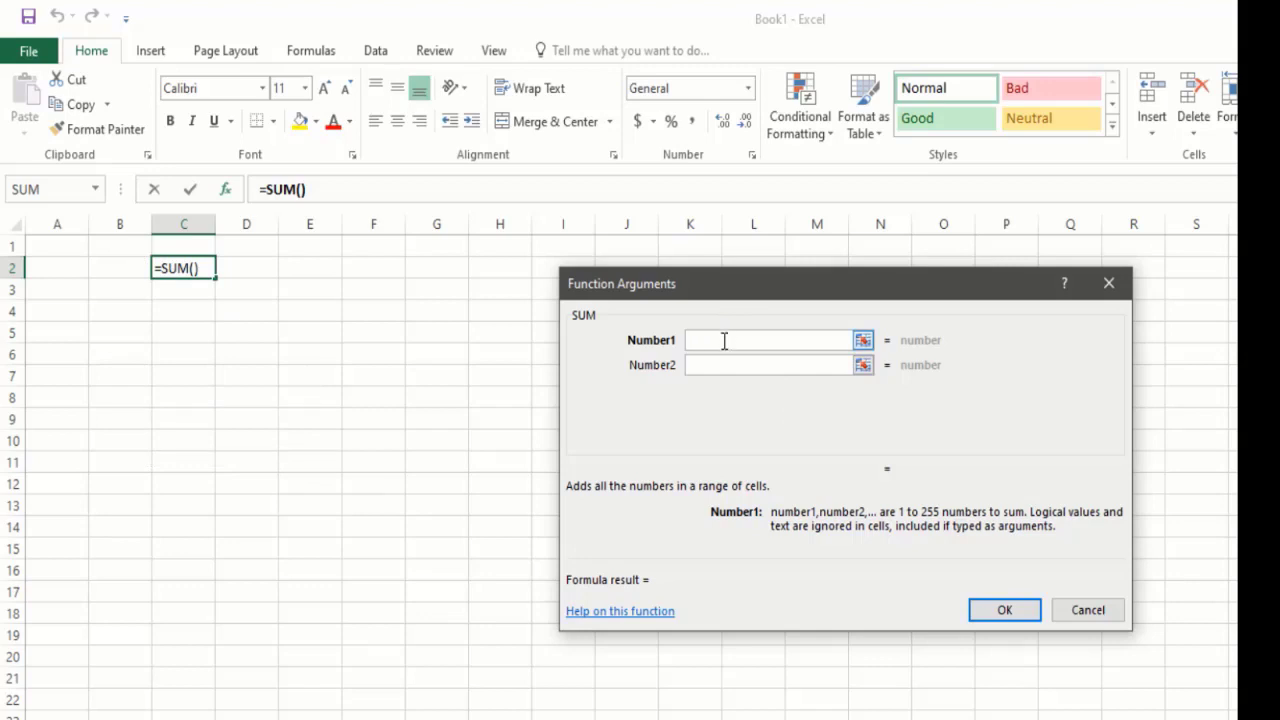
{"action": "type", "text": "20"}
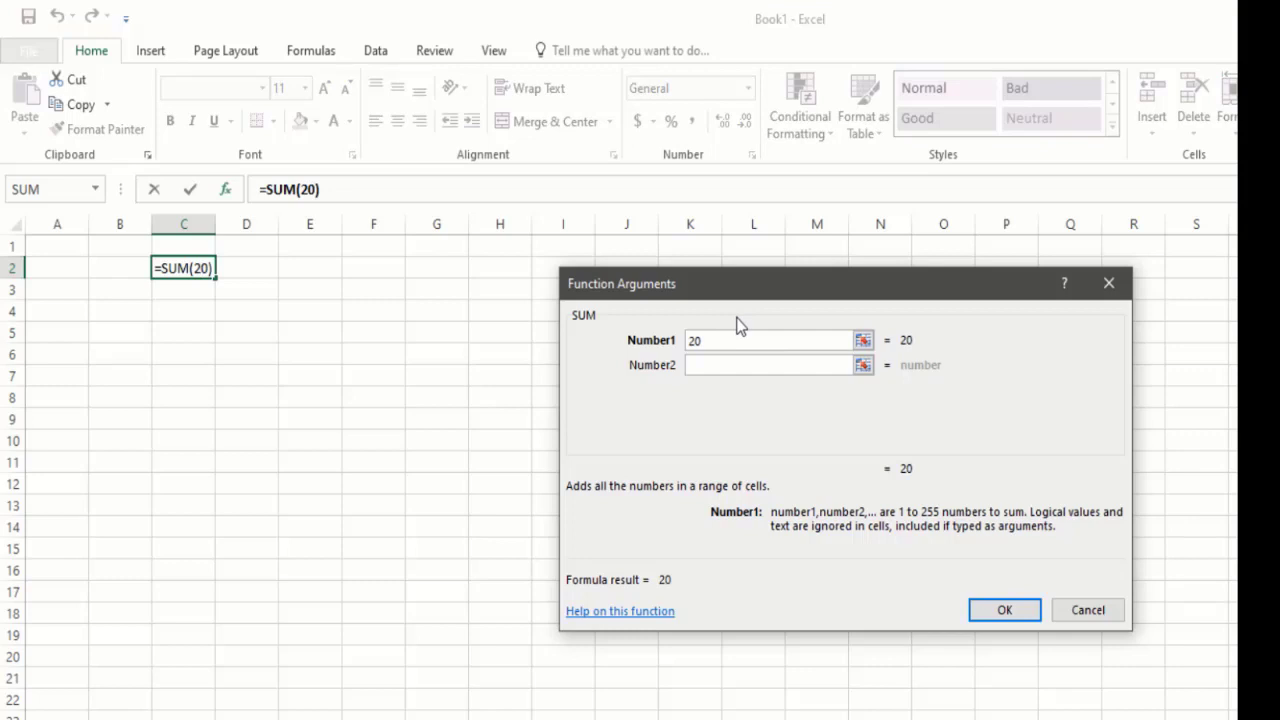
{"action": "left_click", "coordinate": [760, 364]}
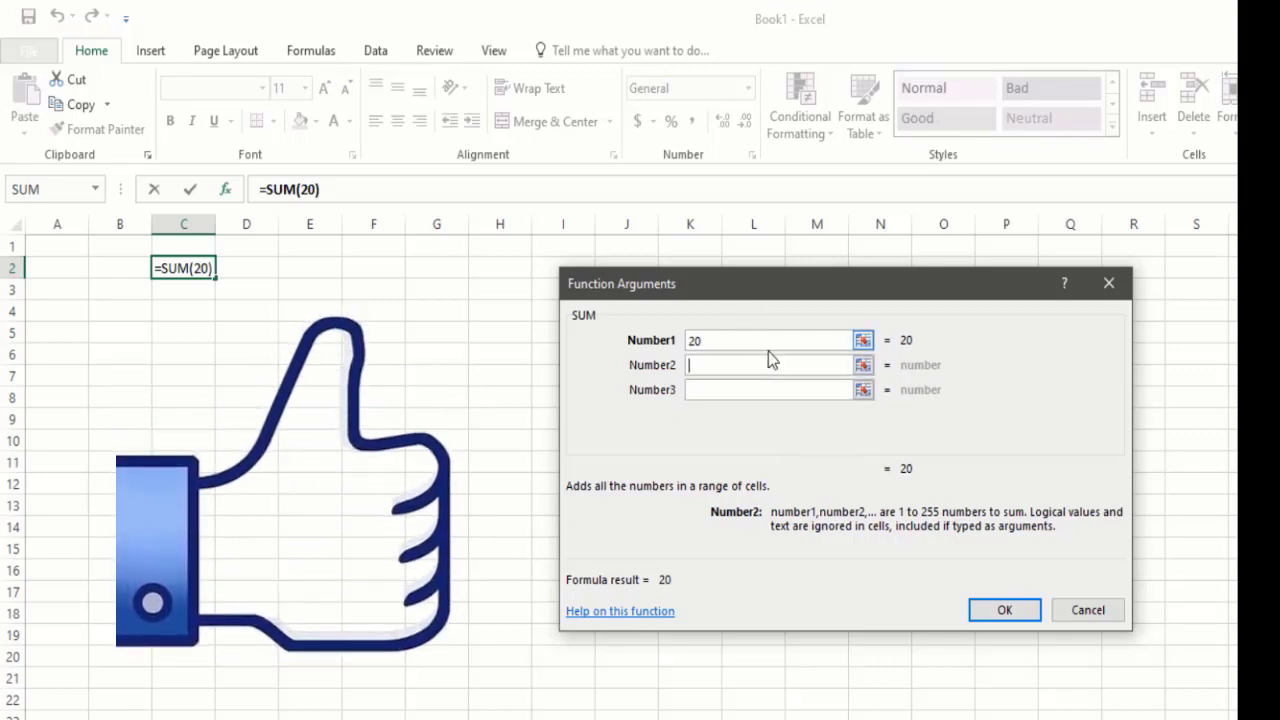
{"action": "type", "text": "2"}
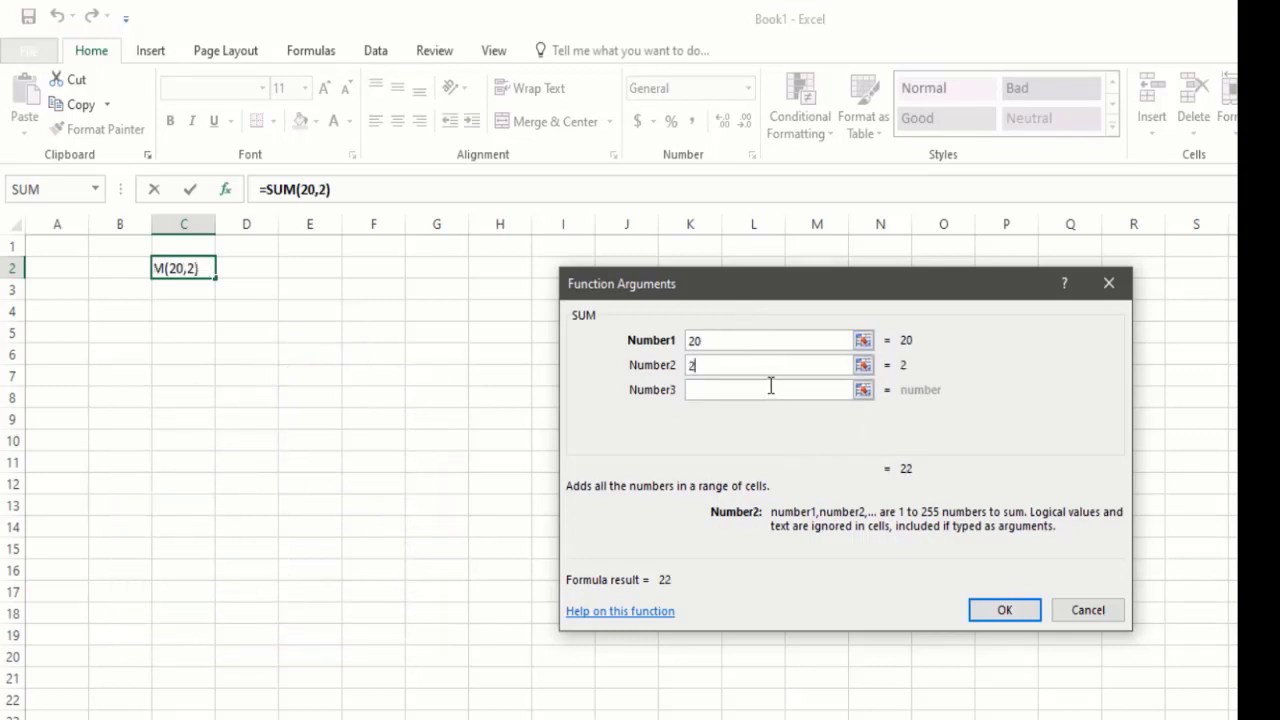
{"action": "left_click", "coordinate": [770, 389]}
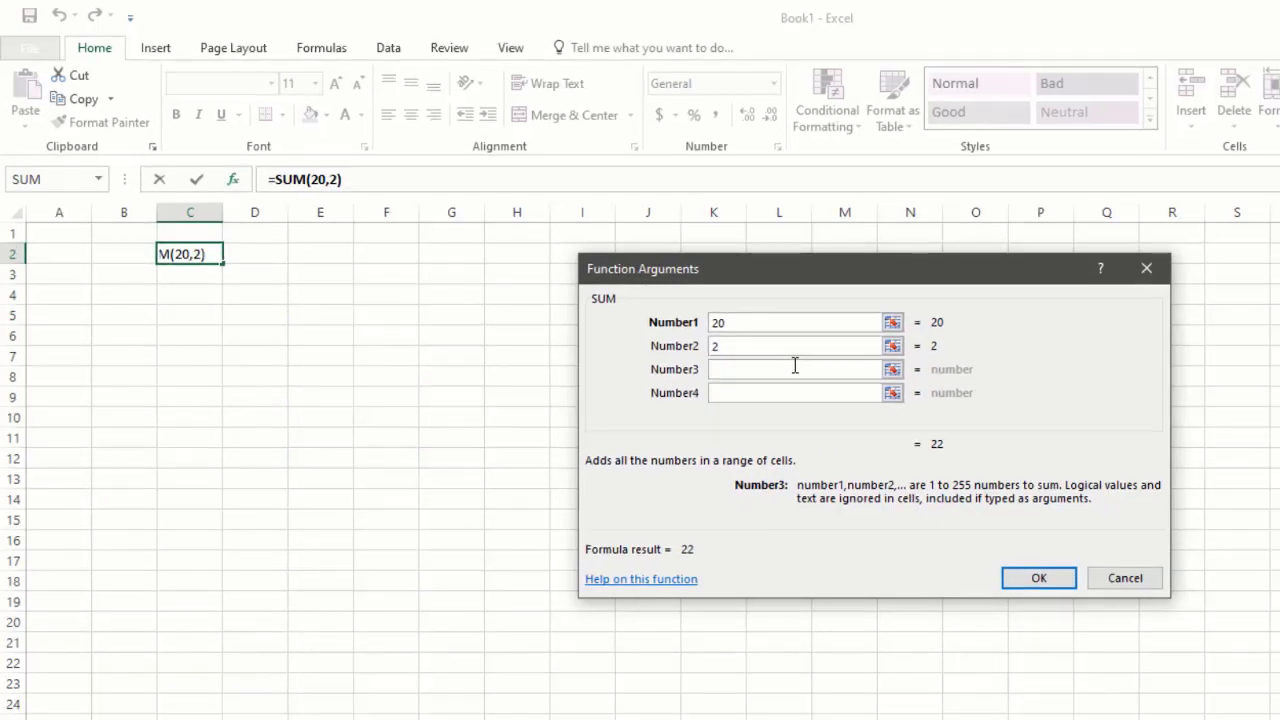
{"action": "type", "text": "5"}
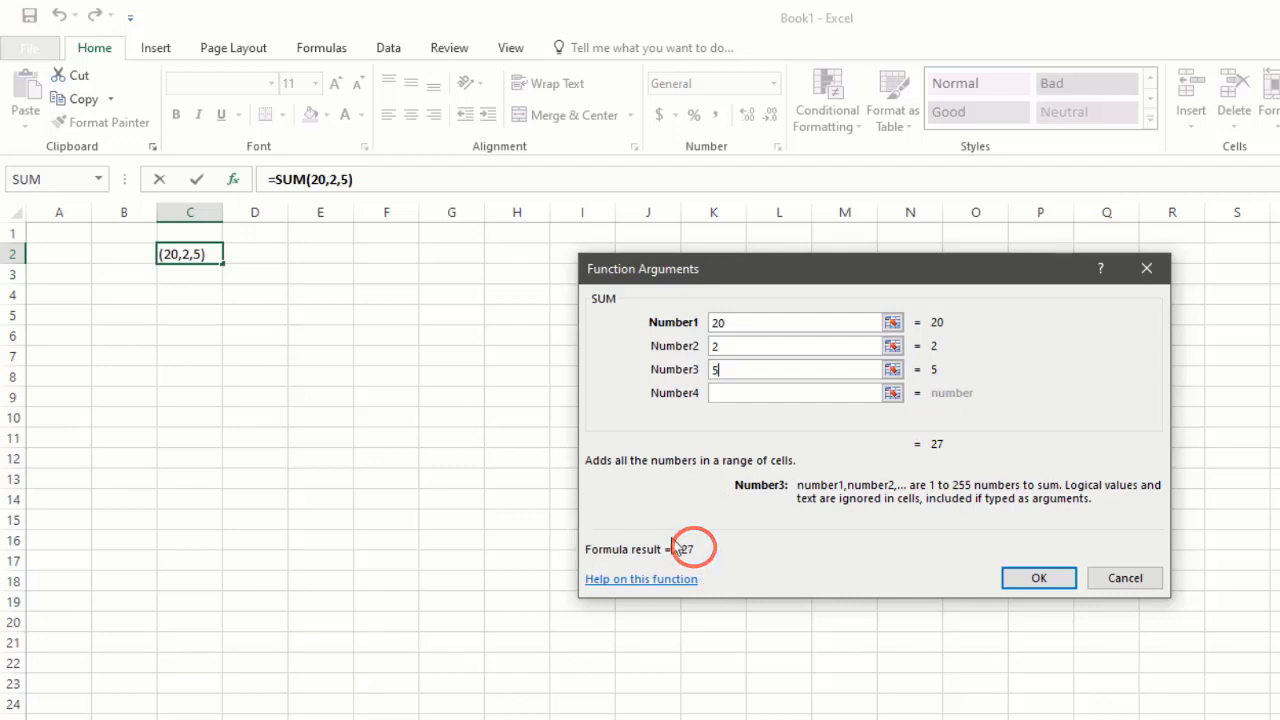
{"action": "left_click", "coordinate": [1055, 576]}
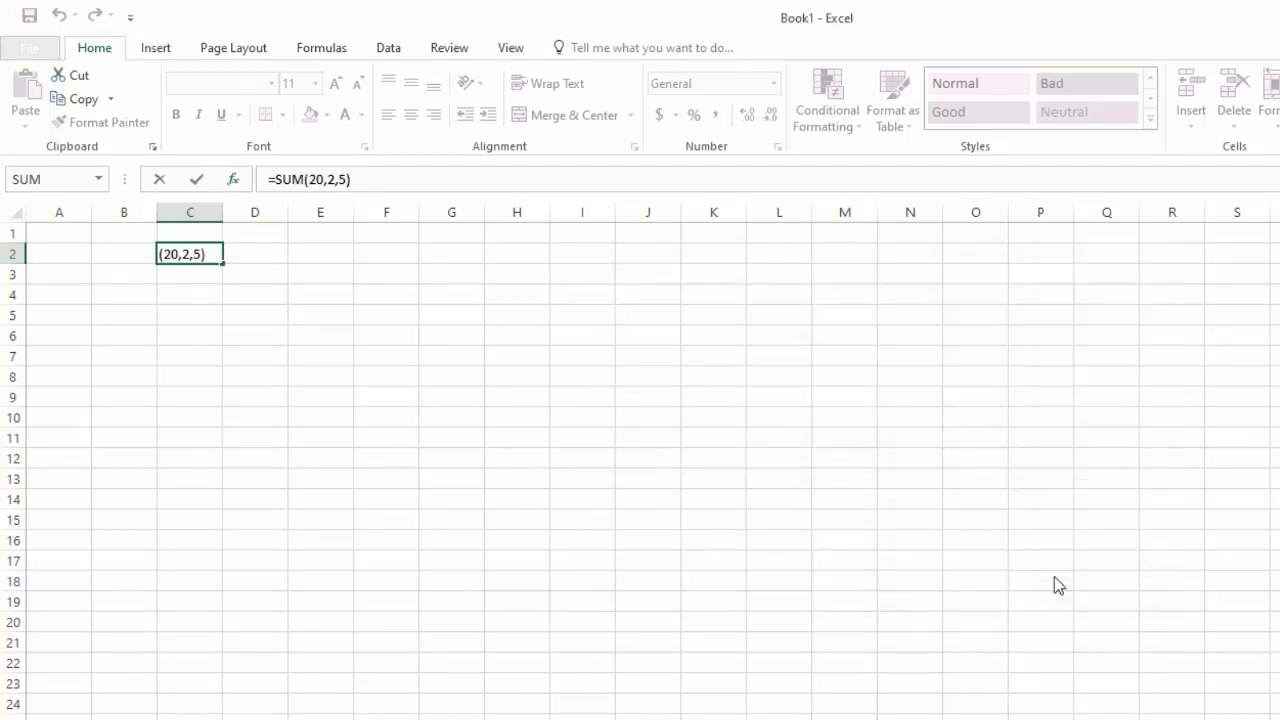
Enter 52 in cell E3 and 52 in cell E4.
{"action": "left_click", "coordinate": [213, 290]}
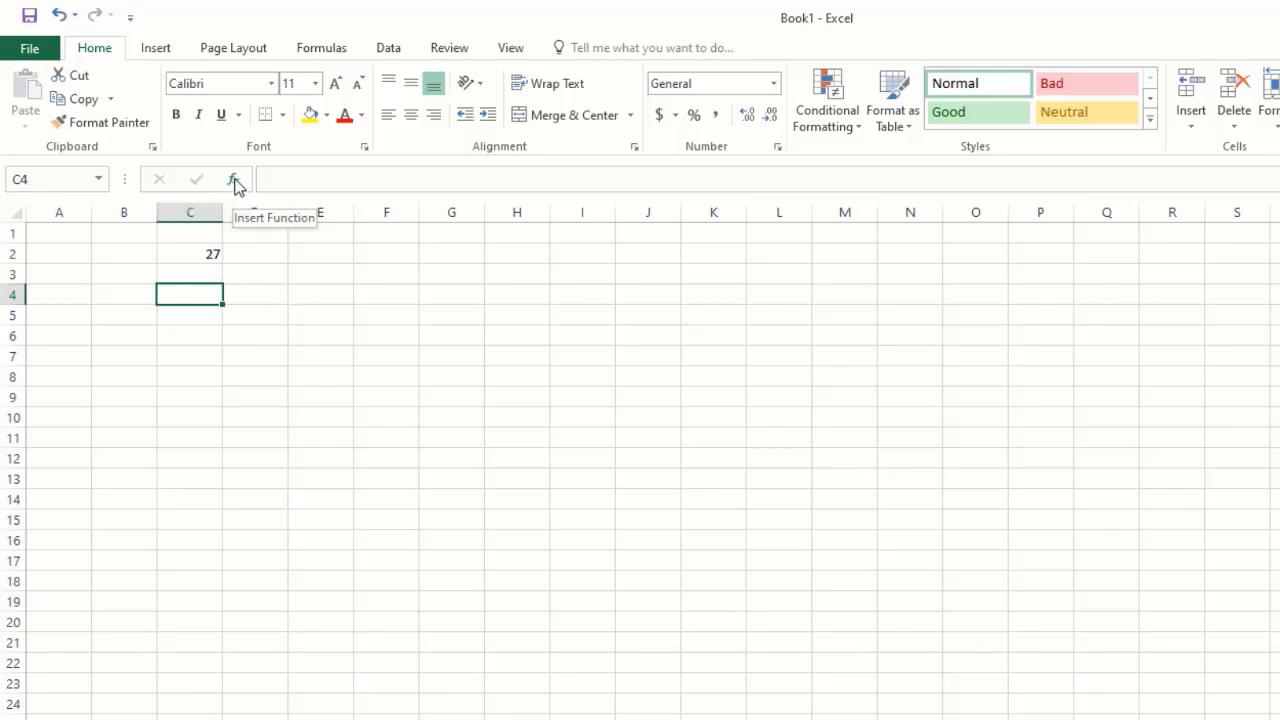
{"action": "left_click", "coordinate": [306, 265]}
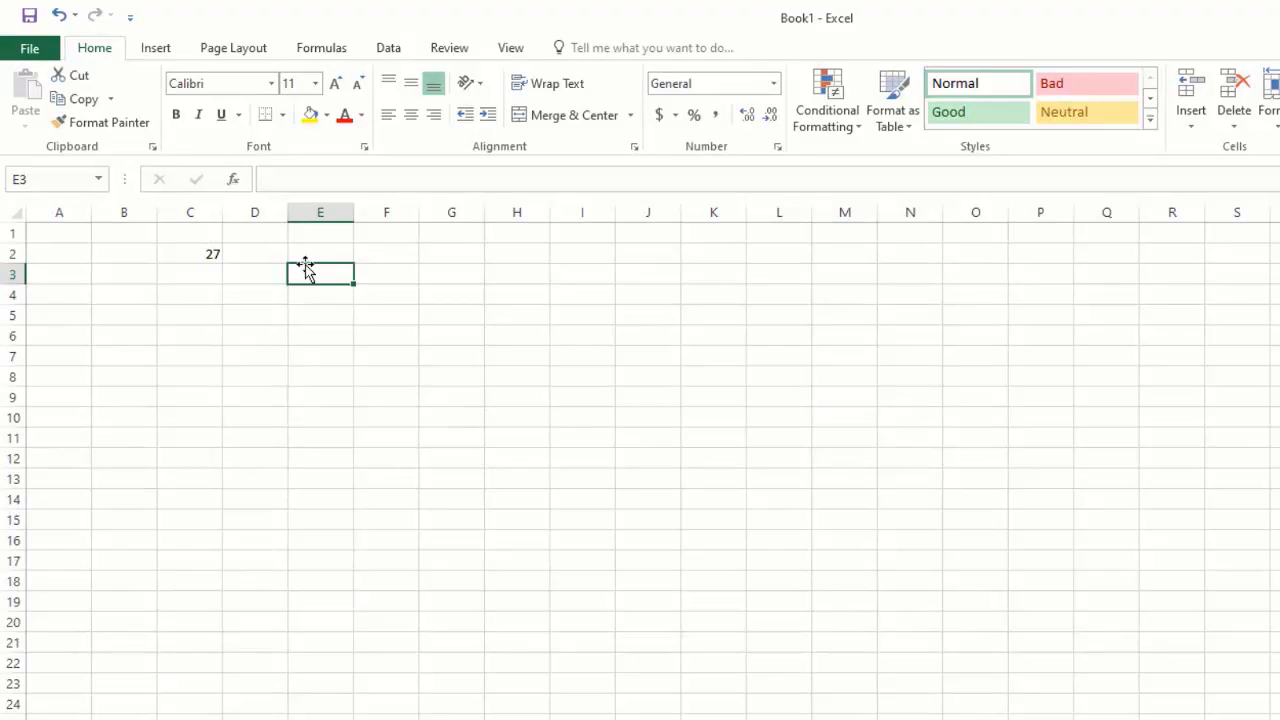
{"action": "type", "text": "522"}
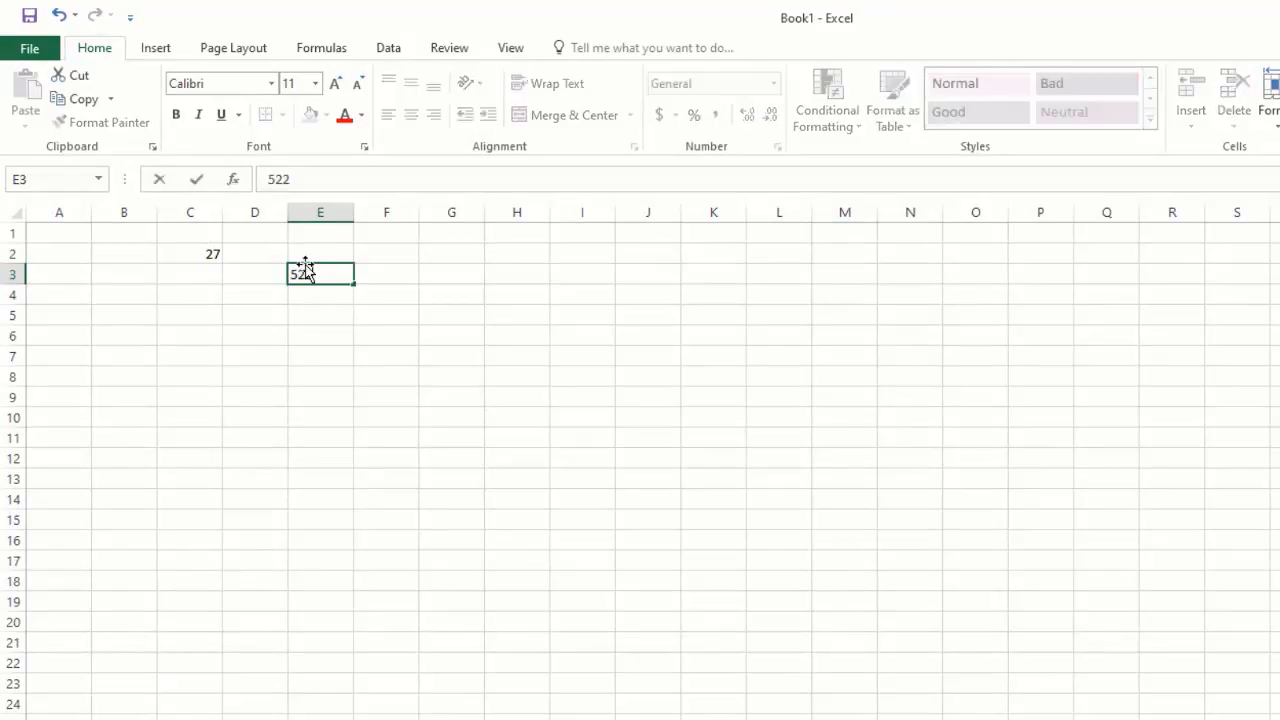
{"action": "key", "text": "BackSpace"}
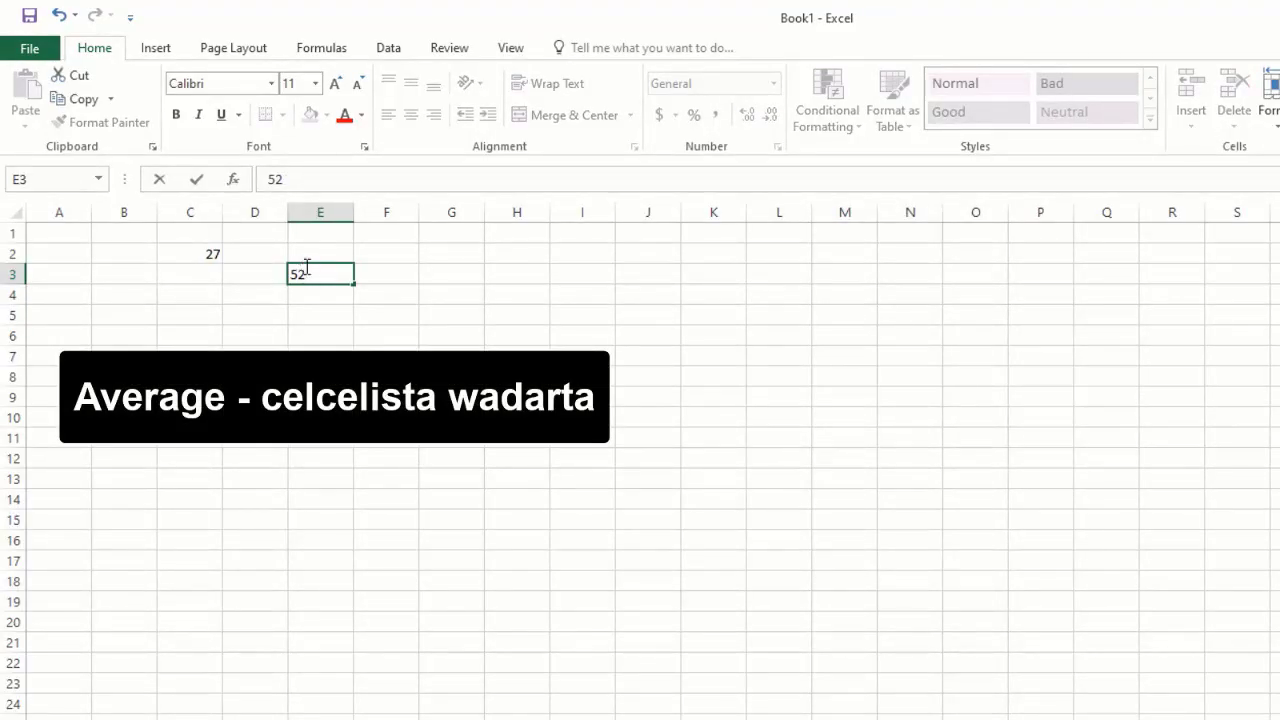
{"action": "key", "text": "Return"}
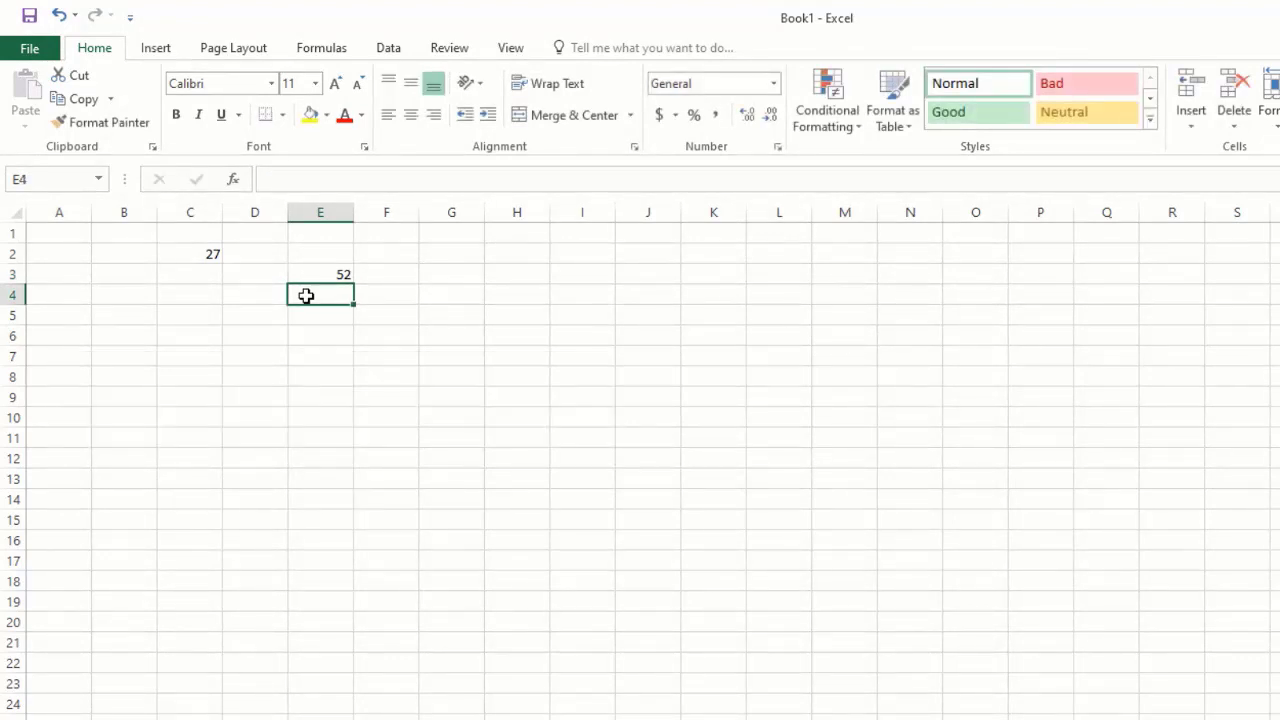
{"action": "type", "text": "52"}
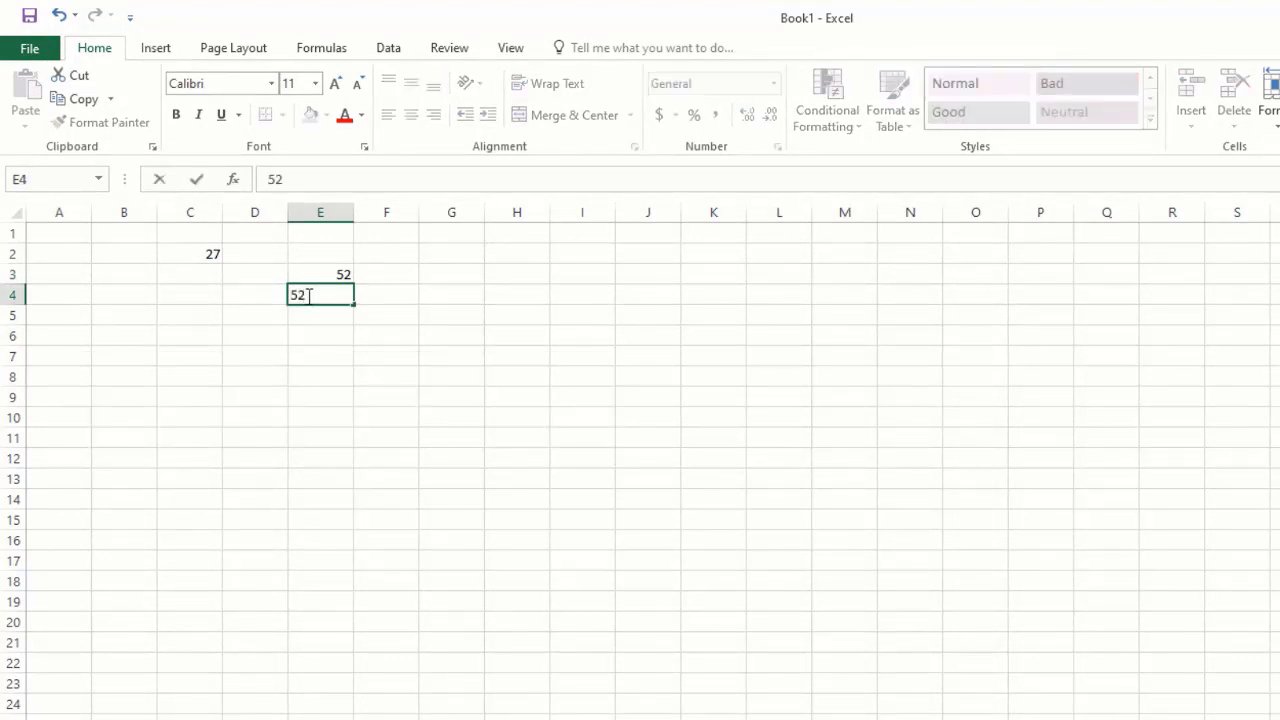
{"action": "left_click", "coordinate": [298, 315]}
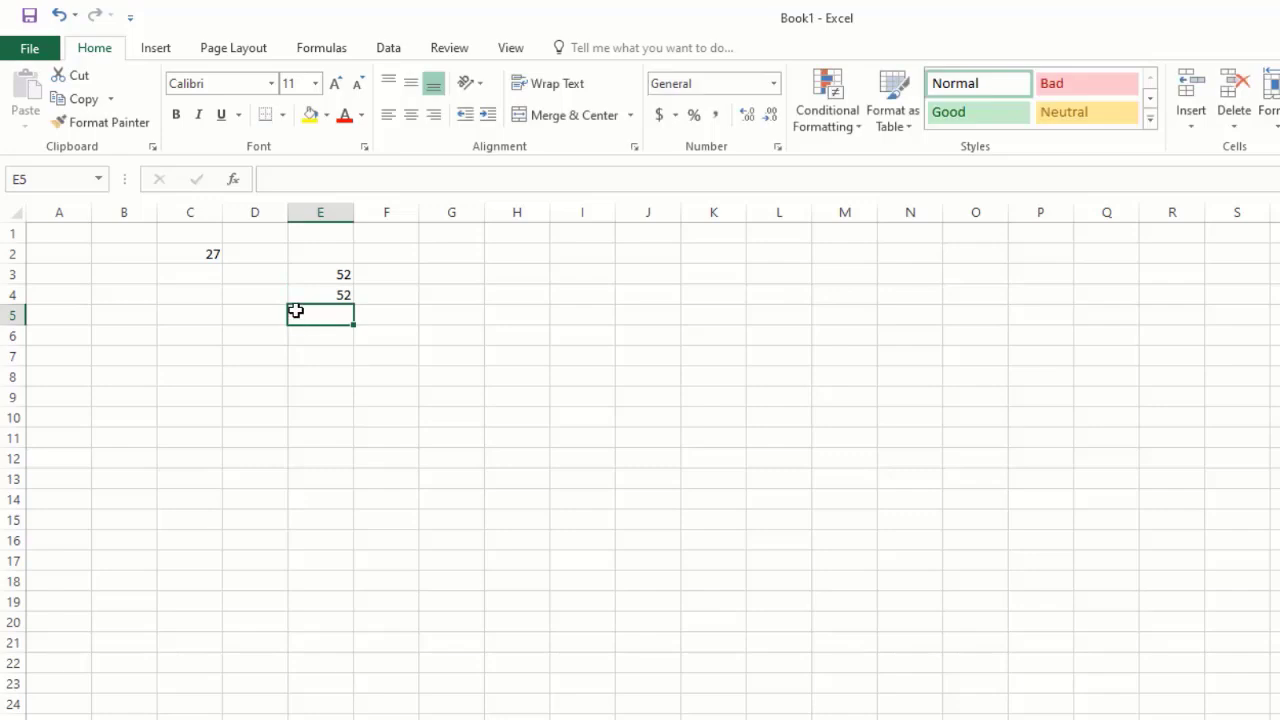
Enter 55 in cell E5 and 63 in cell E6.
{"action": "type", "text": "52"}
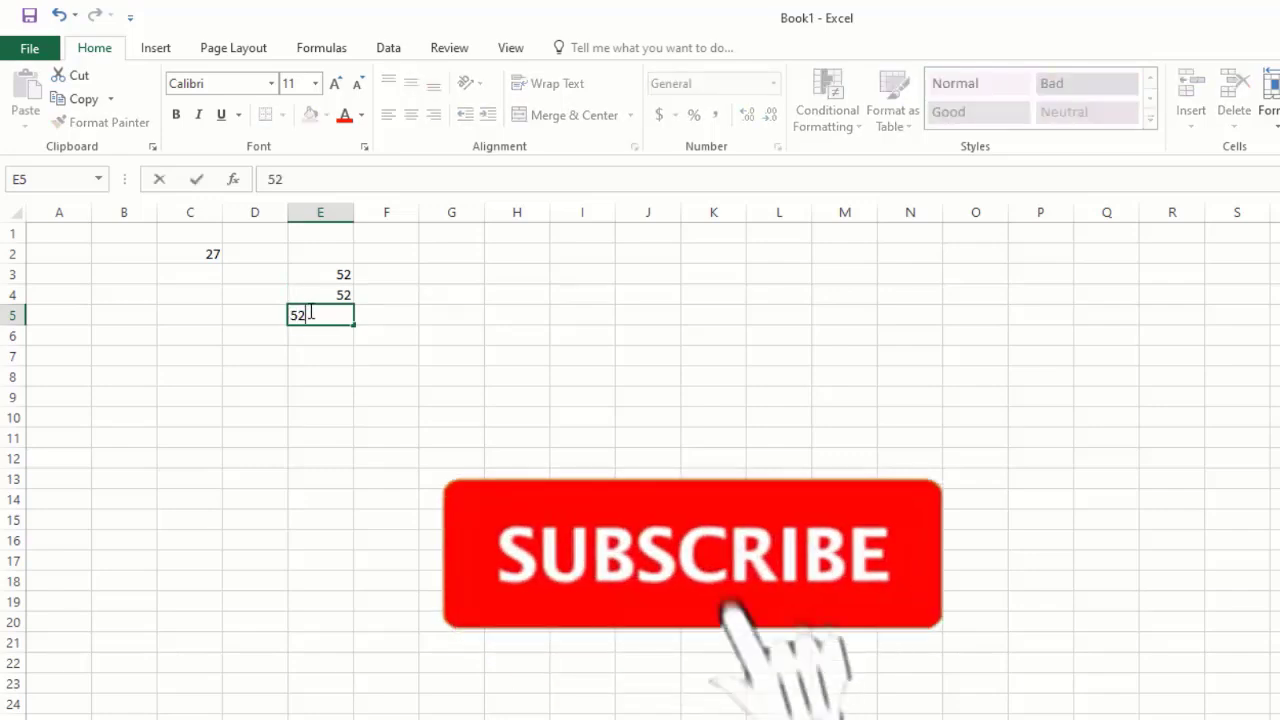
{"action": "key", "text": "BackSpace"}
{"action": "type", "text": "56"}
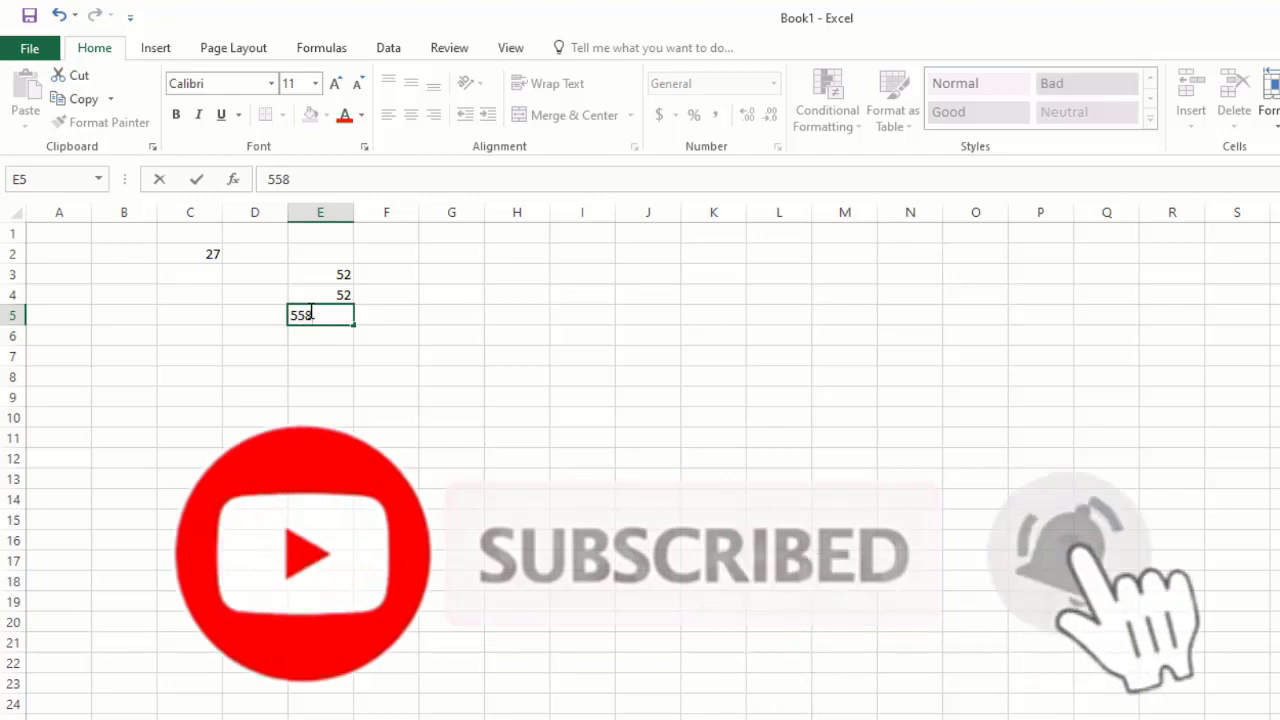
{"action": "key", "text": "BackSpace"}
{"action": "left_click", "coordinate": [311, 341]}
{"action": "type", "text": "63"}
{"action": "key", "text": "Return"}
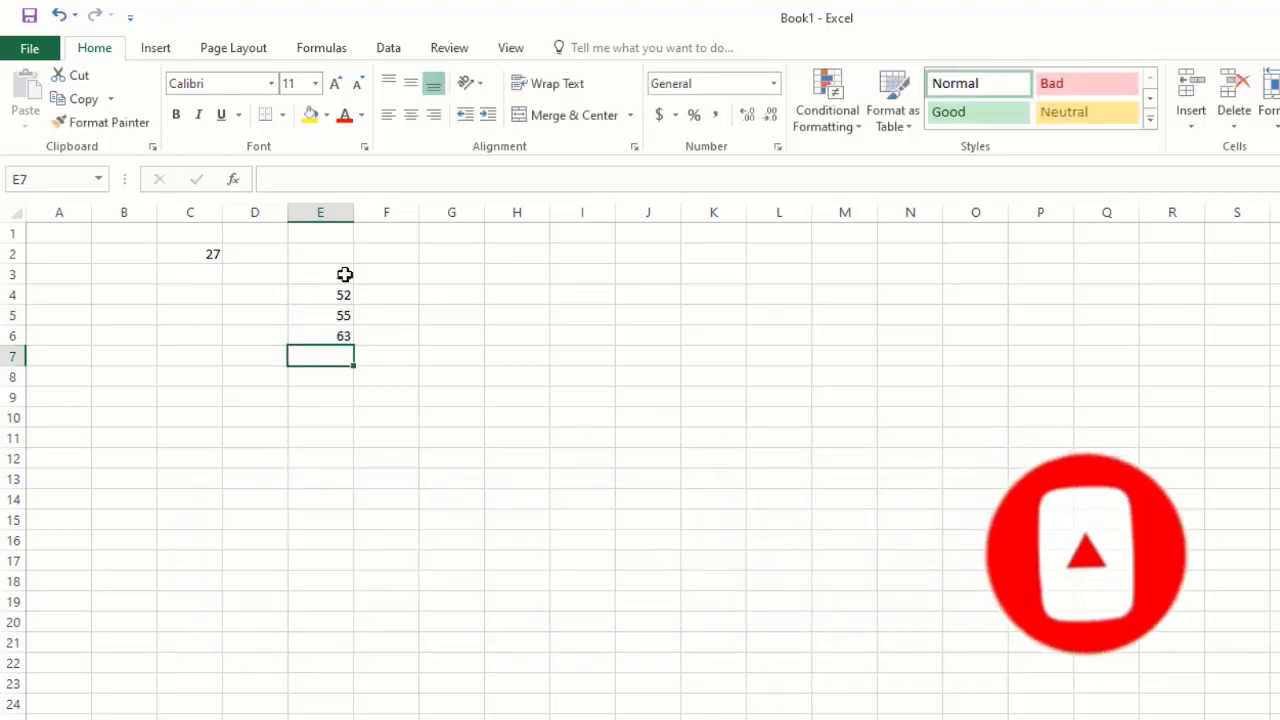
Insert the AVERAGE function into cell H3, choosing it from the Most Recently Used function category.
{"action": "left_click_drag", "start_coordinate": [338, 264], "coordinate": [345, 333]}
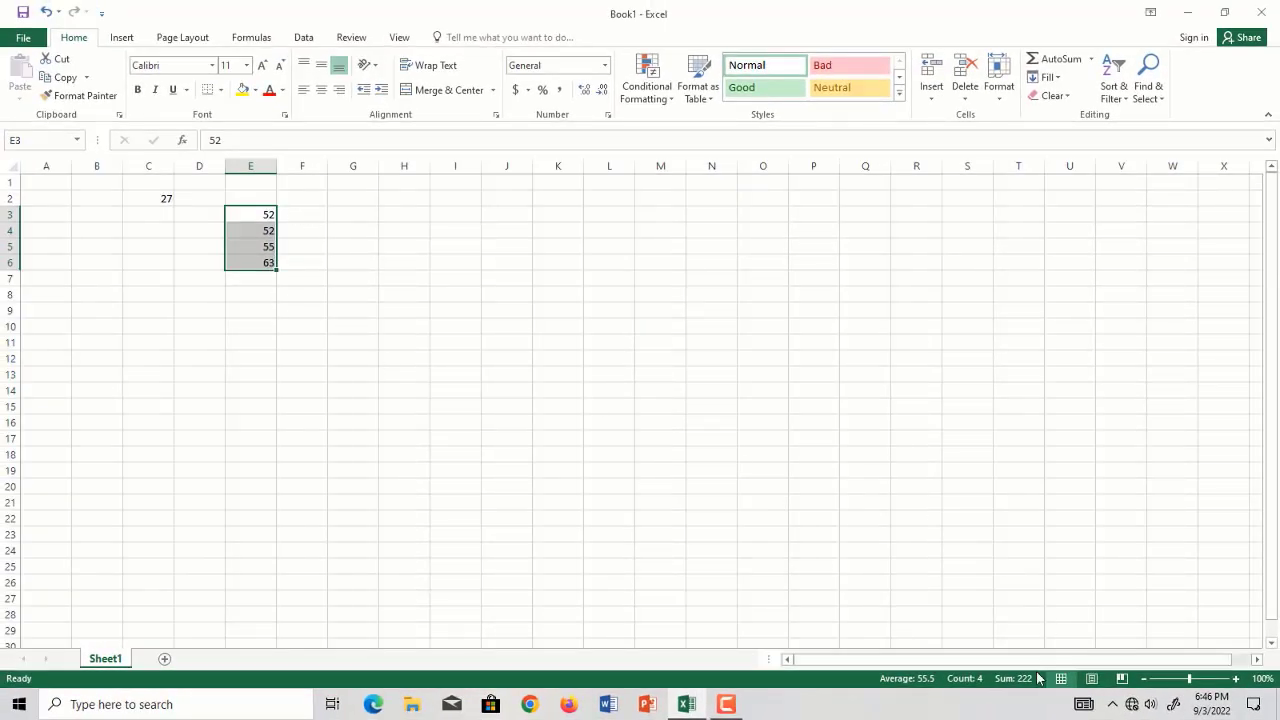
{"action": "left_click", "coordinate": [254, 282]}
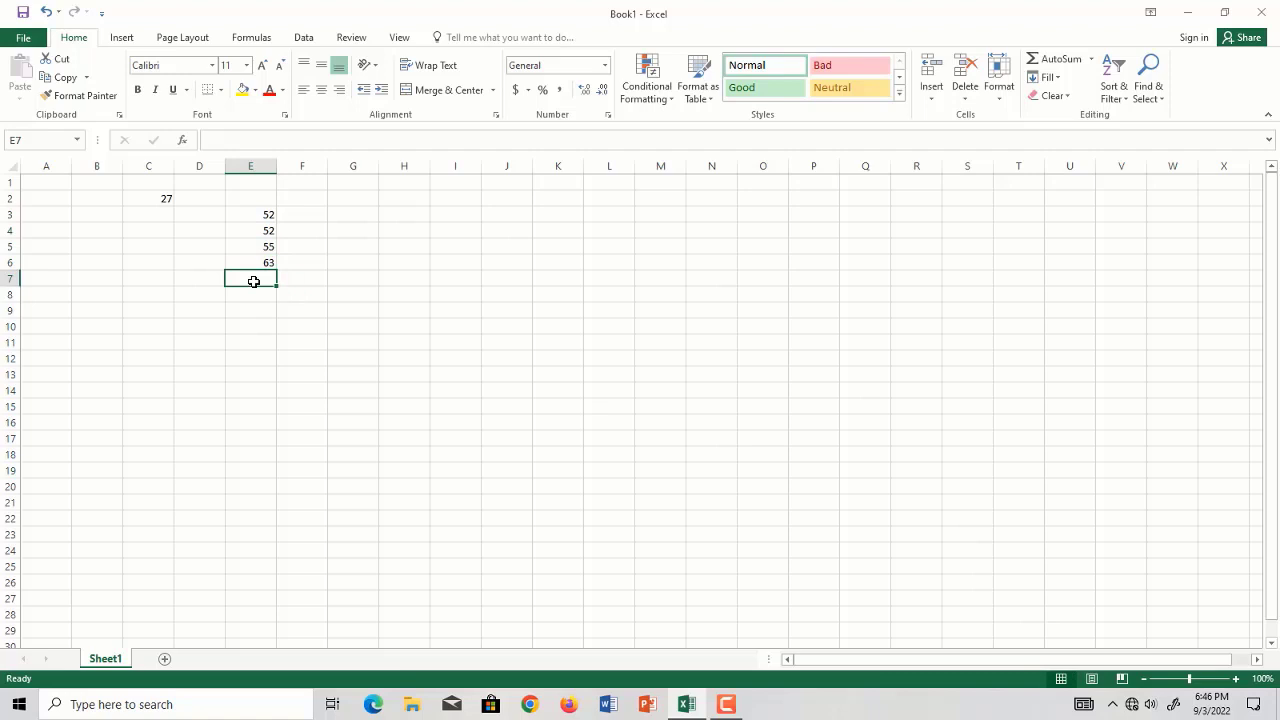
{"action": "left_click", "coordinate": [406, 215]}
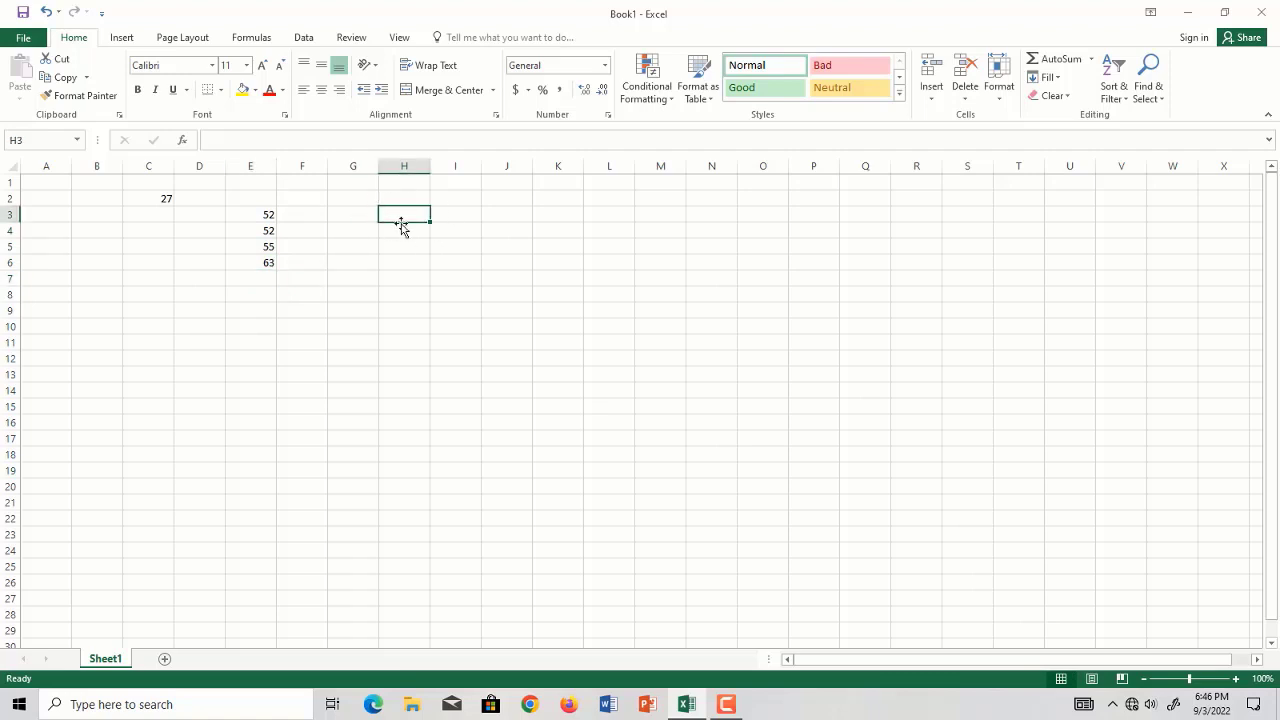
{"action": "left_click", "coordinate": [183, 140]}
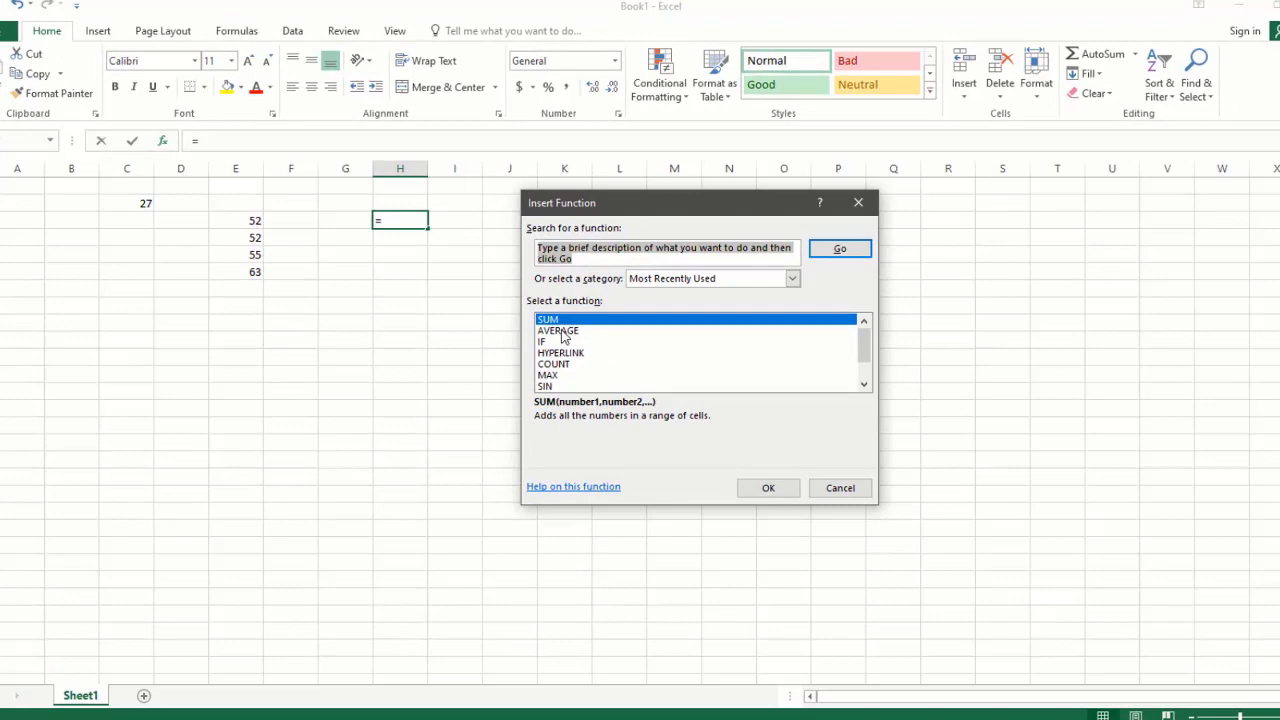
{"action": "left_click", "coordinate": [552, 317]}
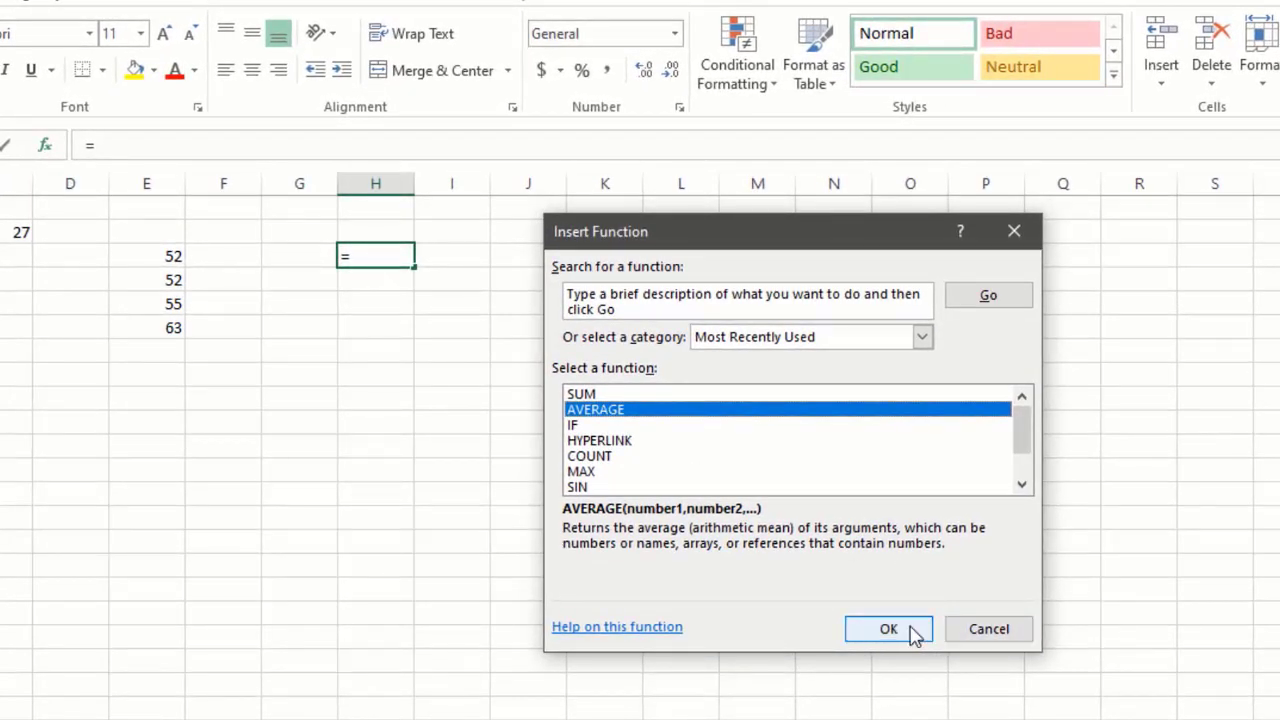
{"action": "left_click", "coordinate": [912, 633]}
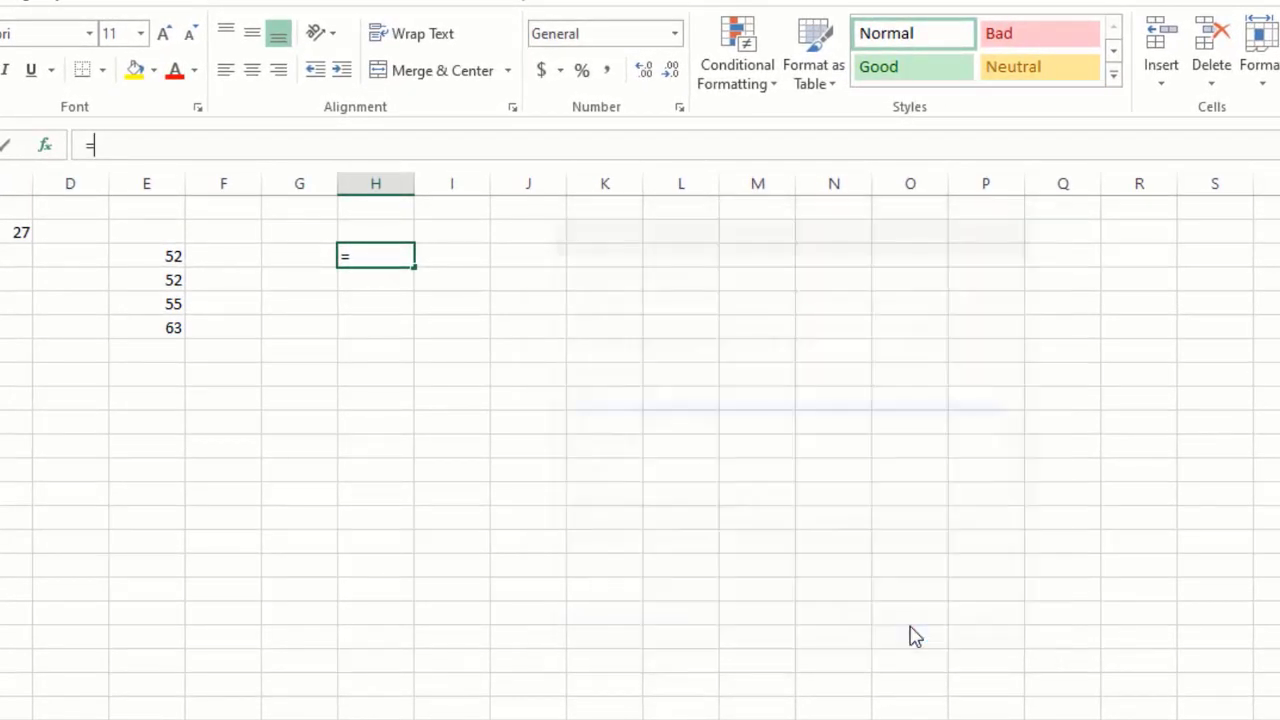
Set the AVERAGE argument Number1 to the range E3:E6 and complete the formula in H3.
{"action": "left_click_drag", "start_coordinate": [508, 244], "coordinate": [588, 232]}
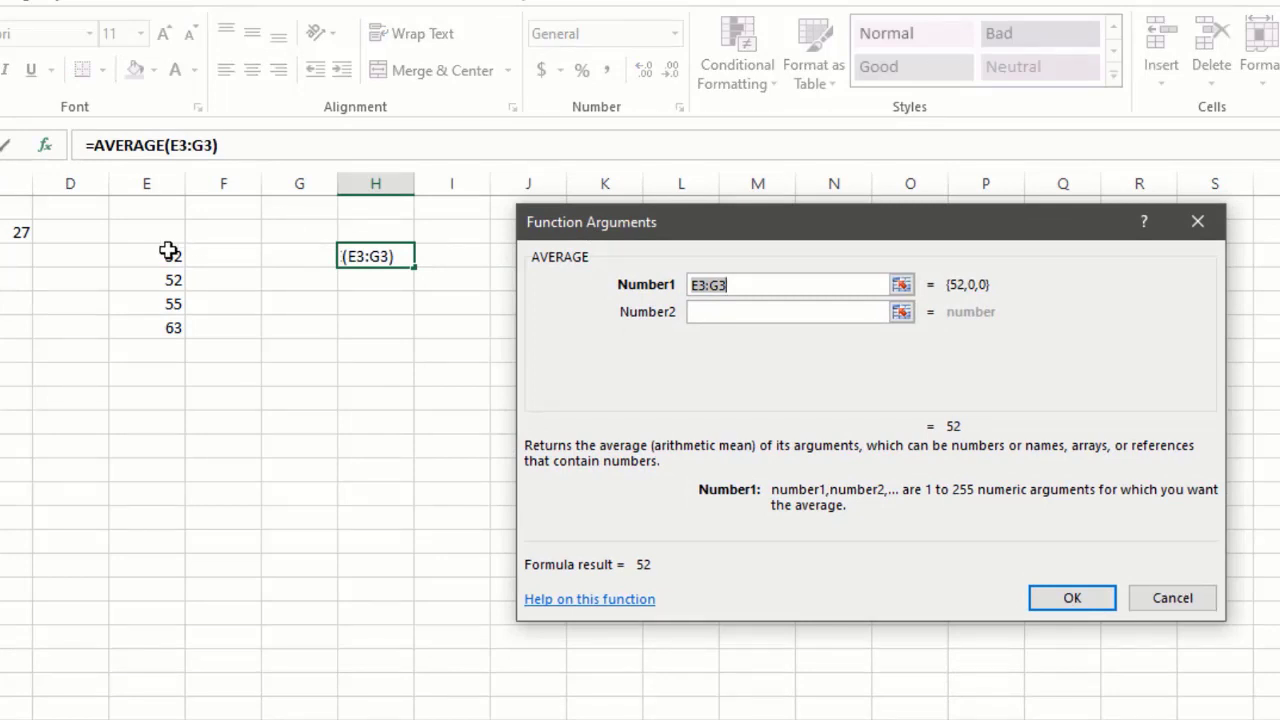
{"action": "left_click_drag", "start_coordinate": [169, 251], "coordinate": [175, 317]}
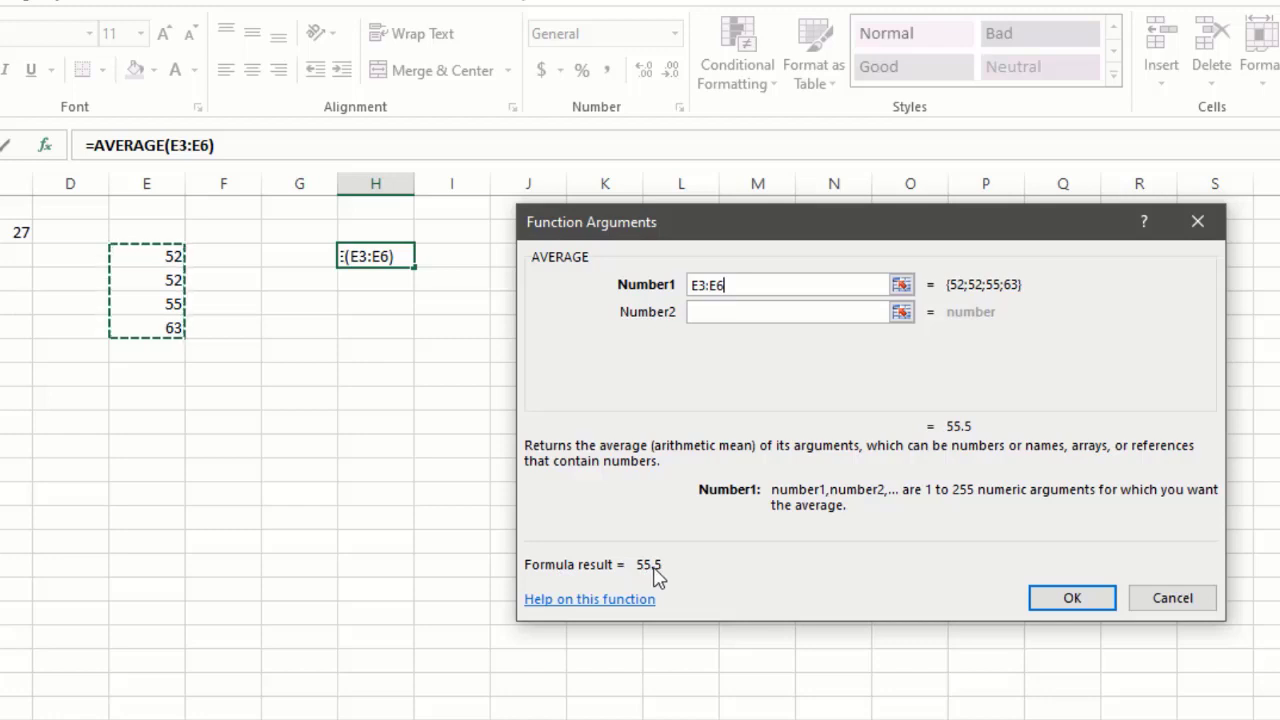
{"action": "left_click", "coordinate": [1066, 600]}
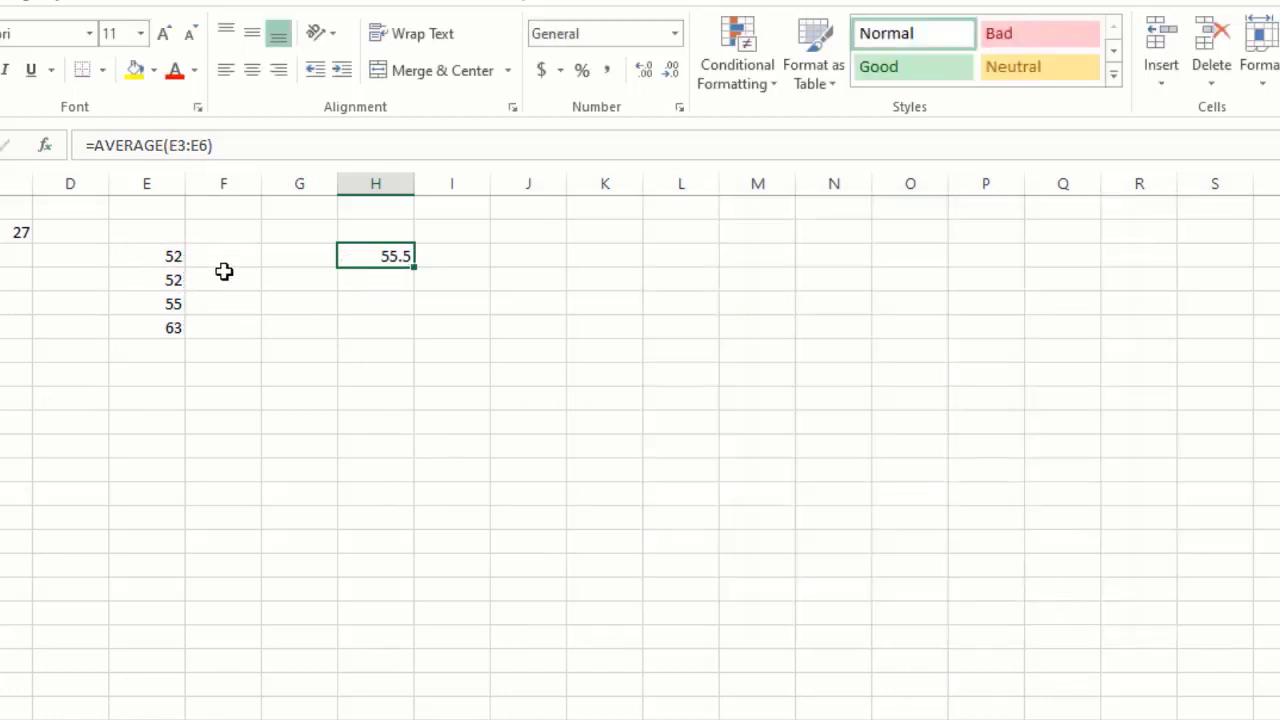
{"action": "left_click_drag", "start_coordinate": [177, 253], "coordinate": [177, 331]}
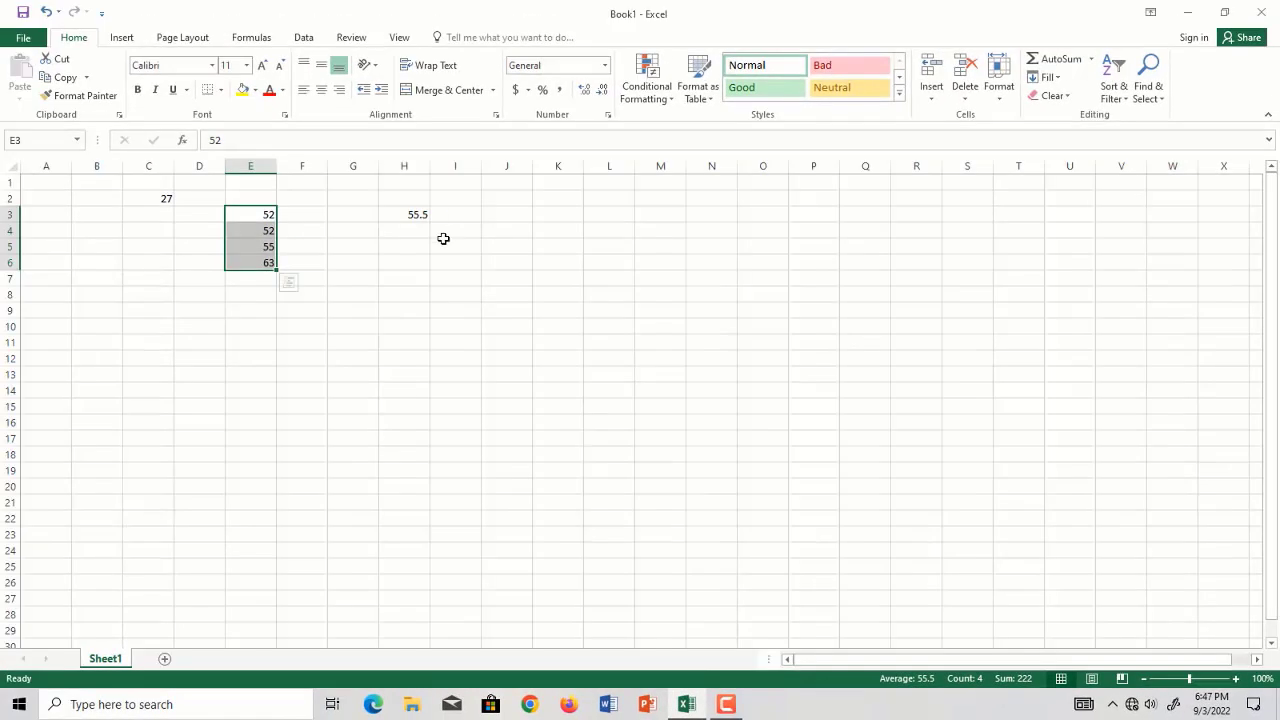
{"action": "left_click", "coordinate": [366, 263]}
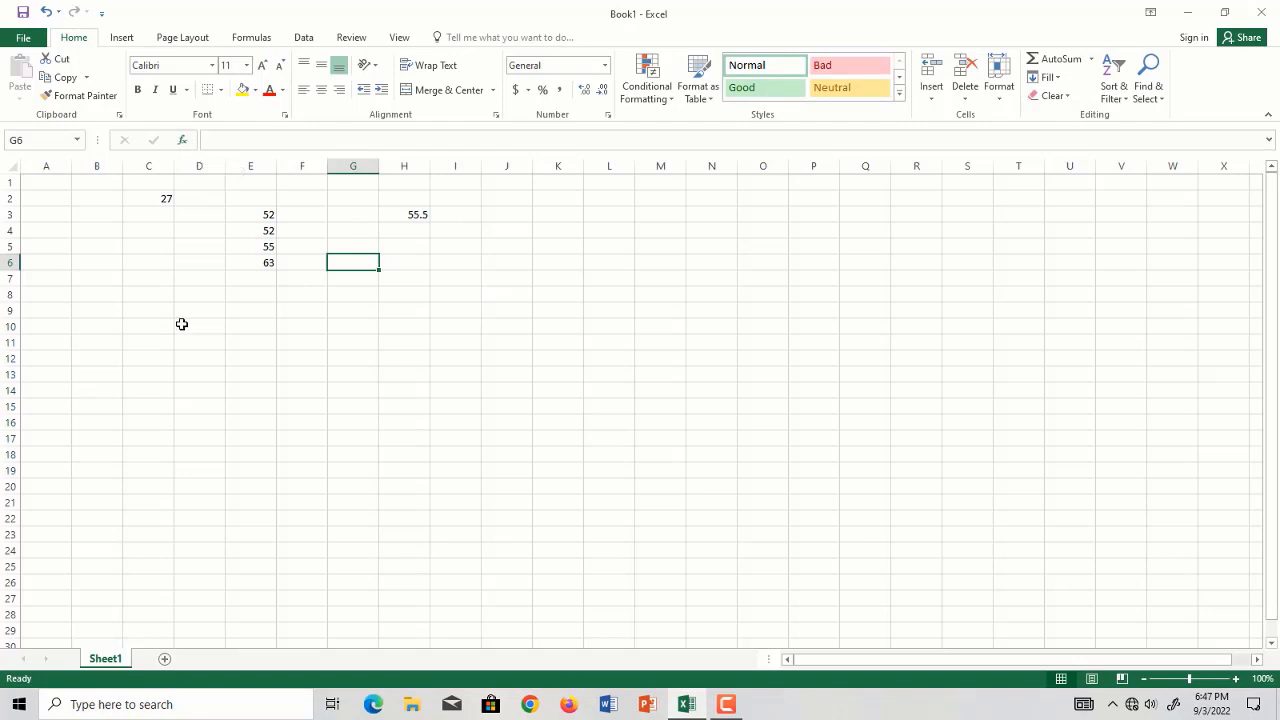
Jump from cell A5 to the last row of column A and back up to the first row.
{"action": "left_click", "coordinate": [65, 249]}
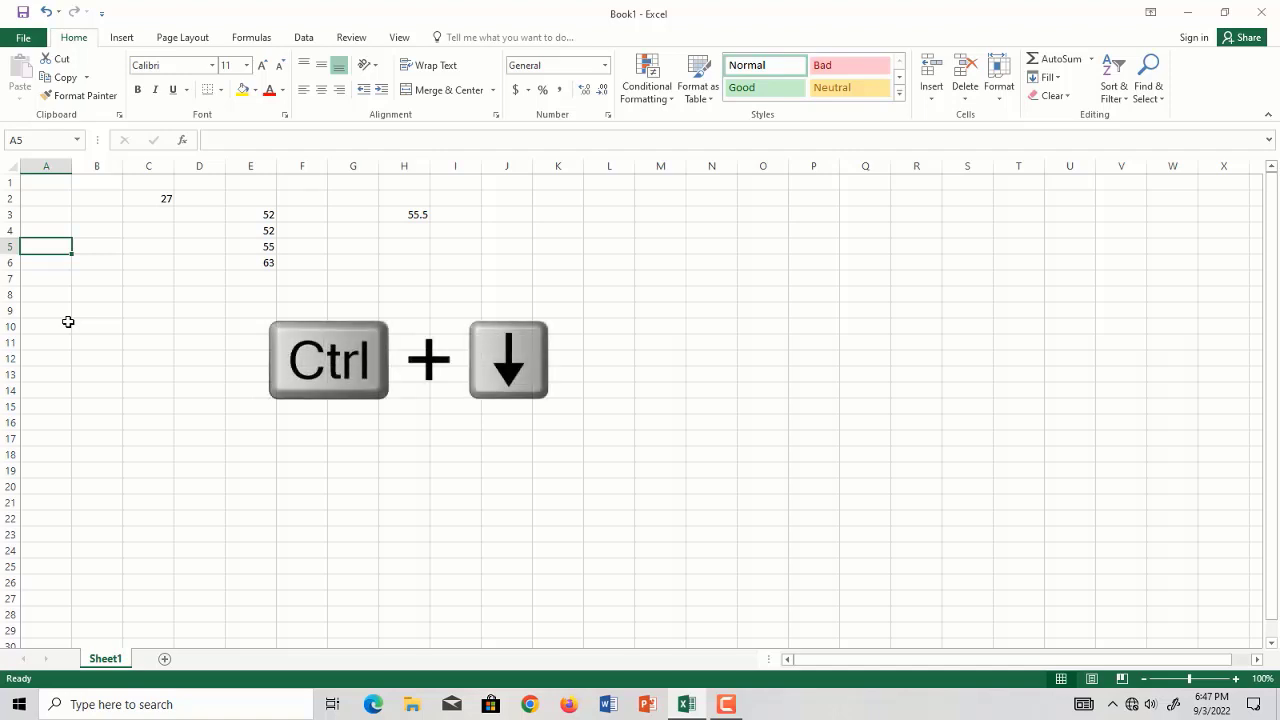
{"action": "key", "text": "ctrl+Down"}
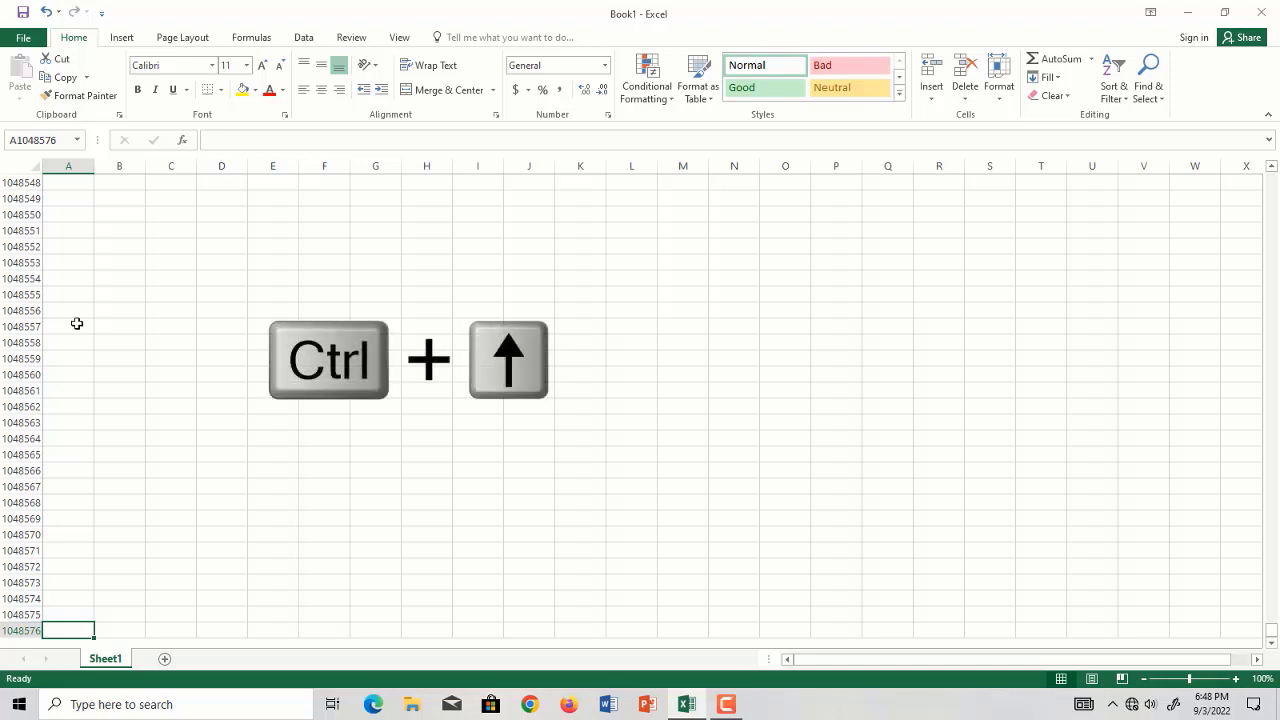
{"action": "key", "text": "ctrl+Up"}
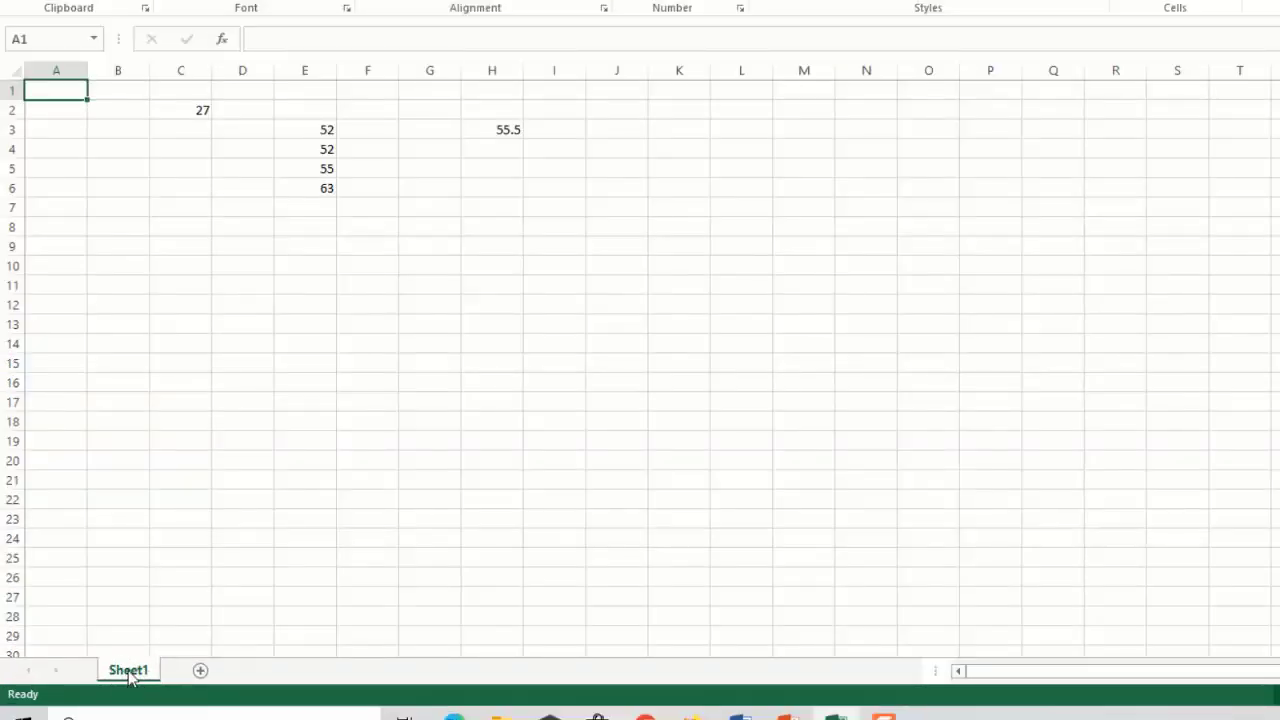
Add a new worksheet to the workbook and return to Sheet1.
{"action": "double_click", "coordinate": [205, 670]}
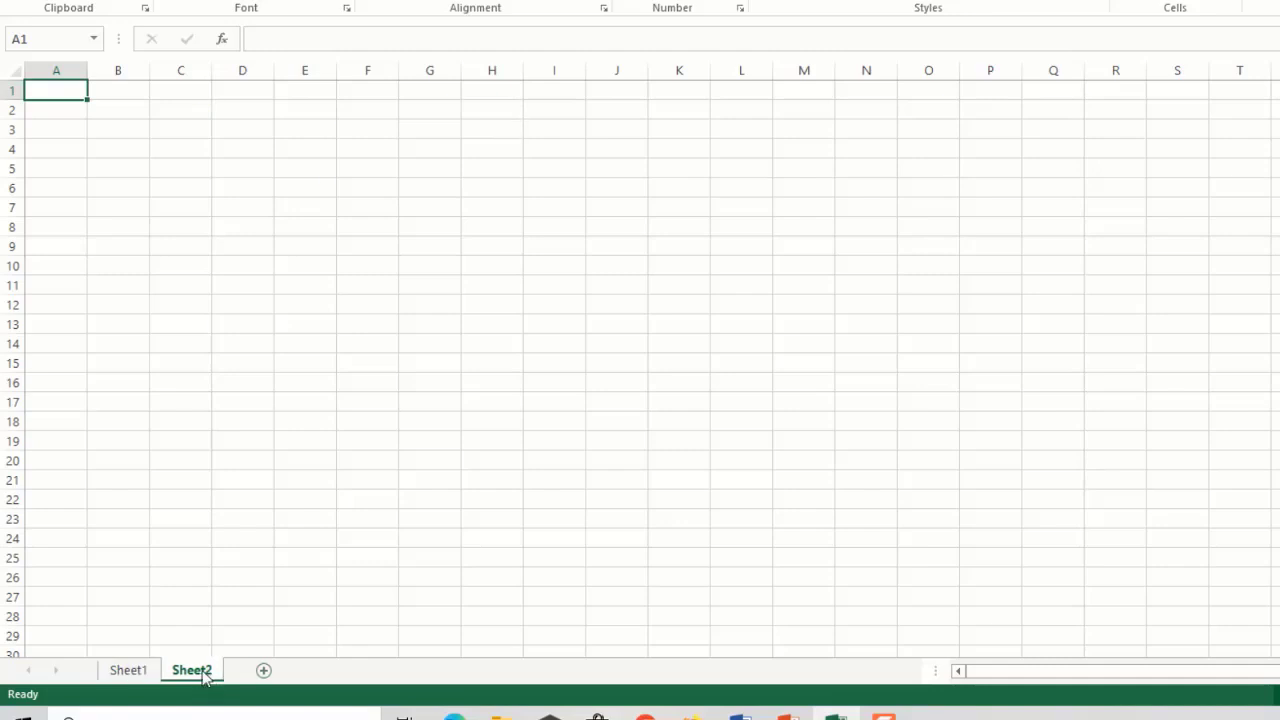
{"action": "left_click", "coordinate": [117, 674]}
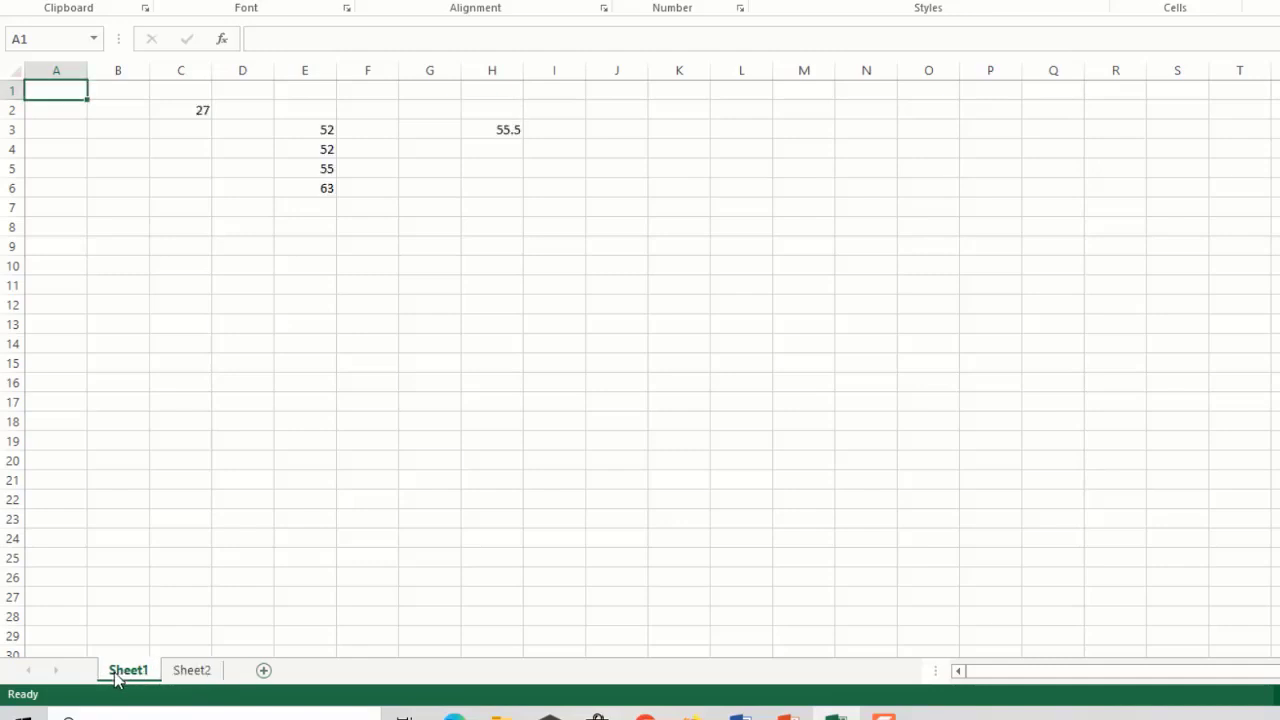
{"action": "right_click", "coordinate": [140, 676]}
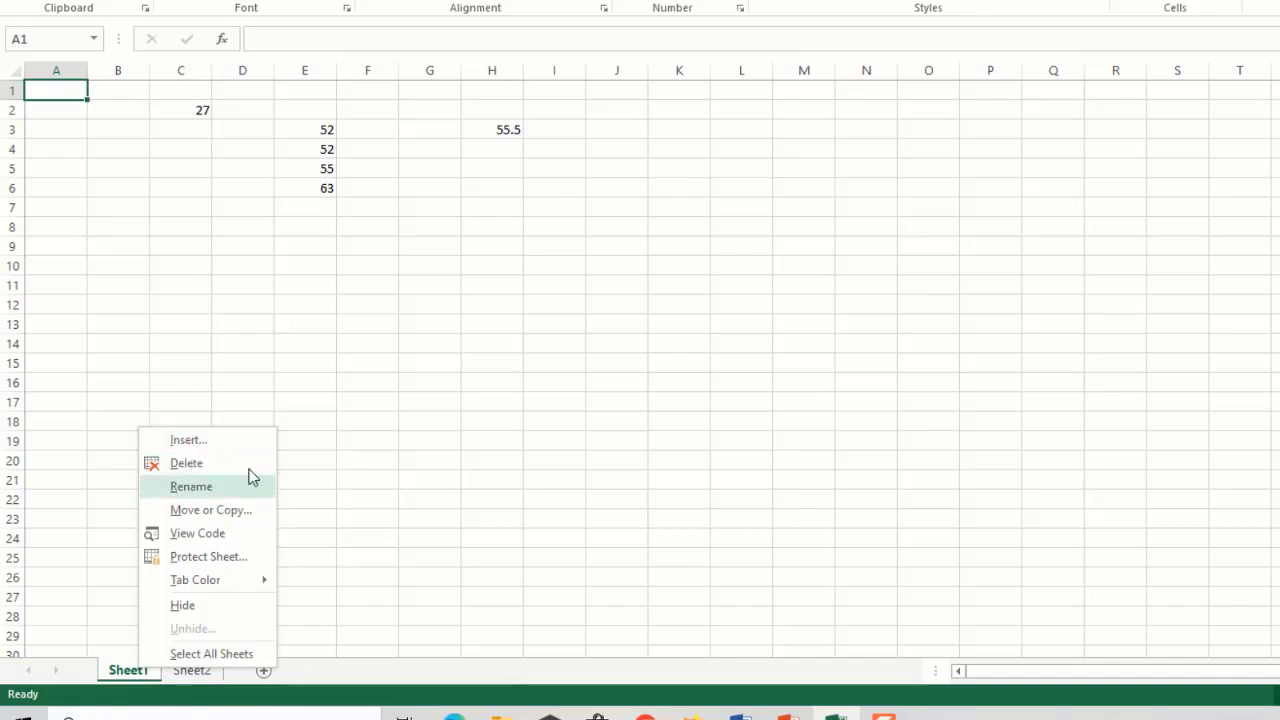
{"action": "left_click", "coordinate": [333, 403]}
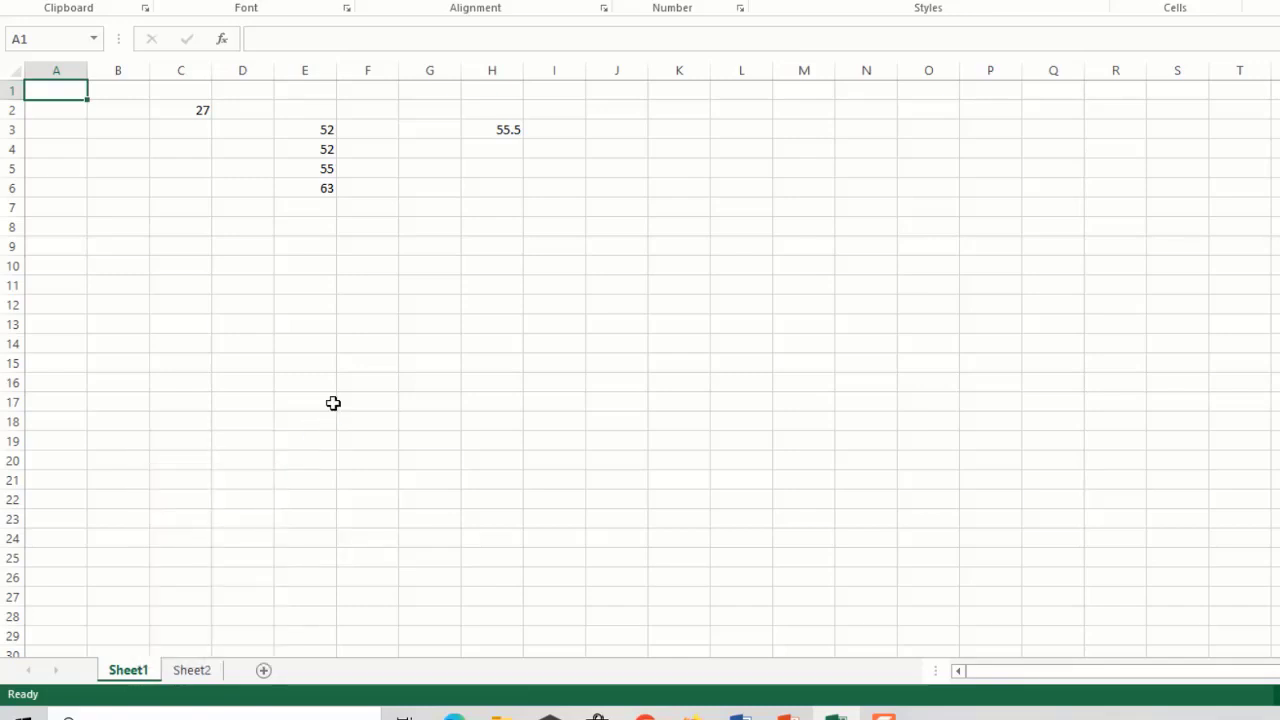